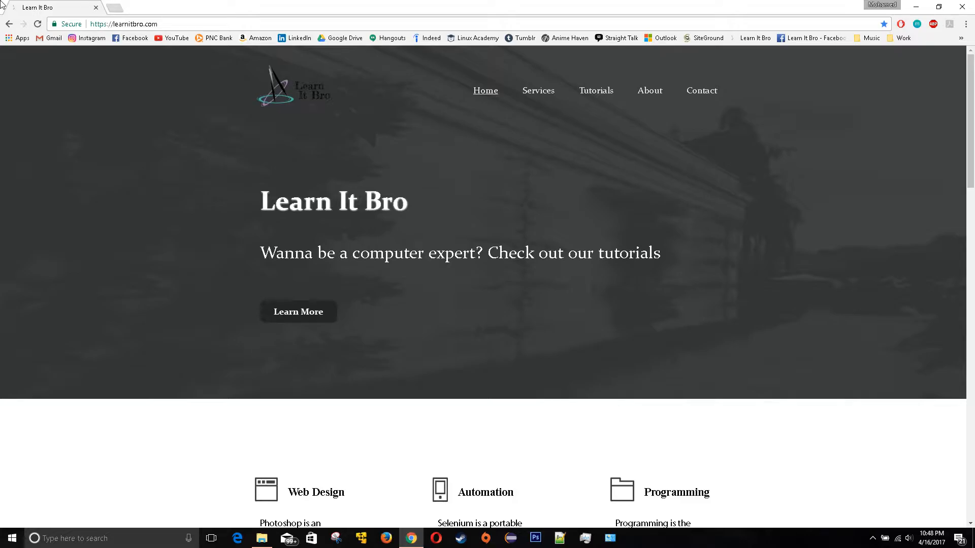
- Search the web for "appium" in a new tab and open the official appium.io website
left_click(115, 8)
type("appium")
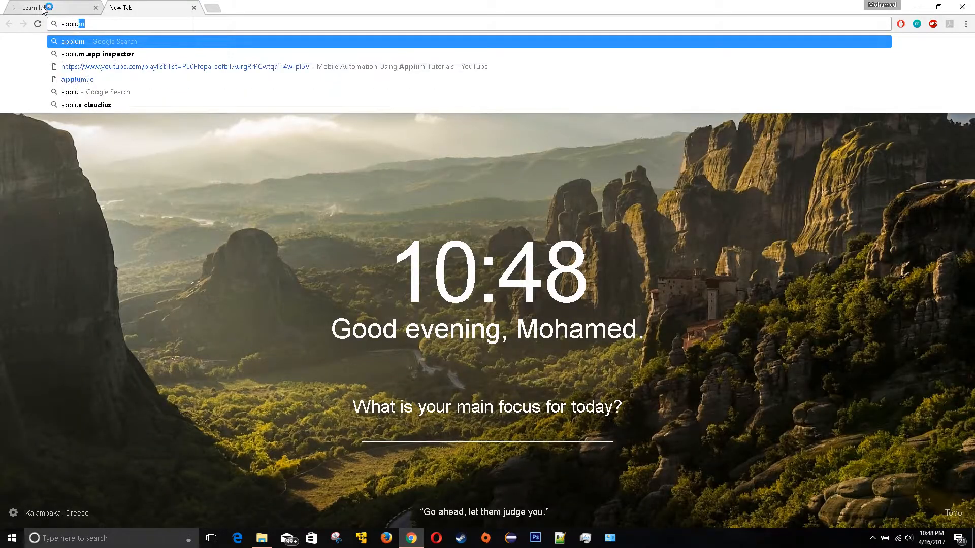
key("Return")
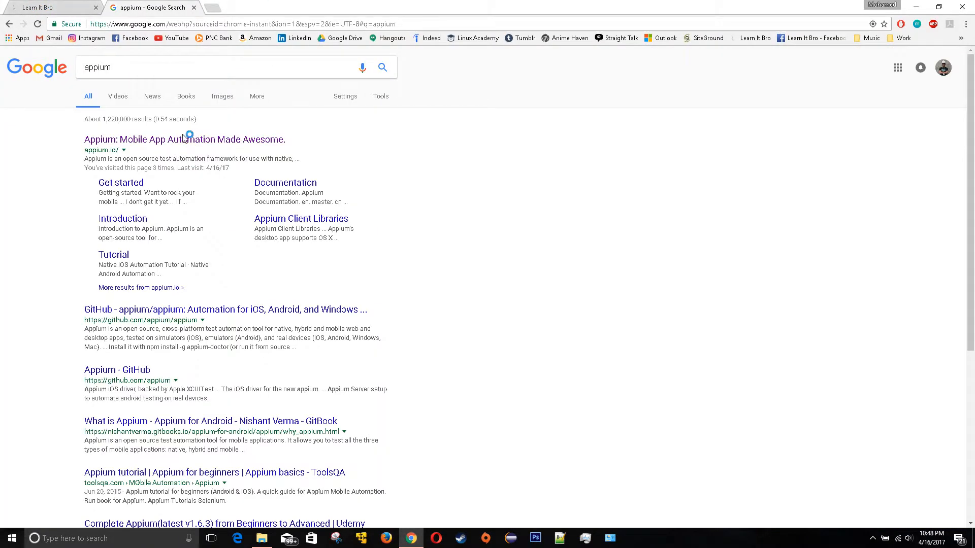
left_click(186, 140)
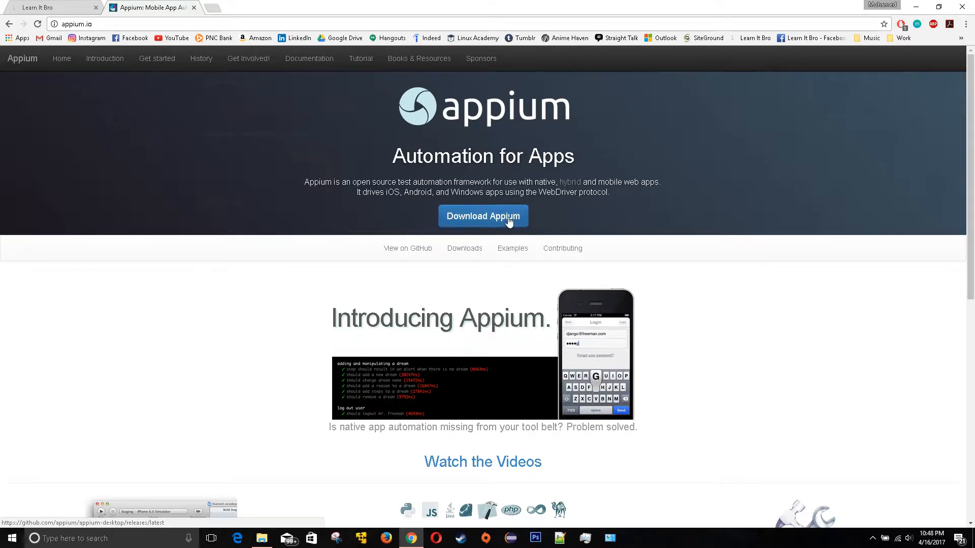
- Open the Java client library from Appium's downloads page and try to download the java-client 5.0.0-BETA7 jar
left_click(463, 253)
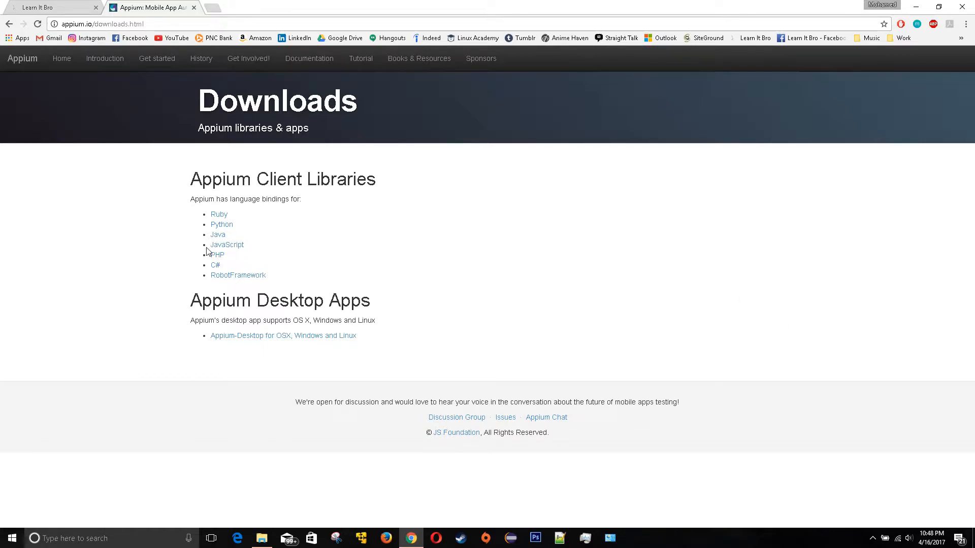
left_click(218, 235)
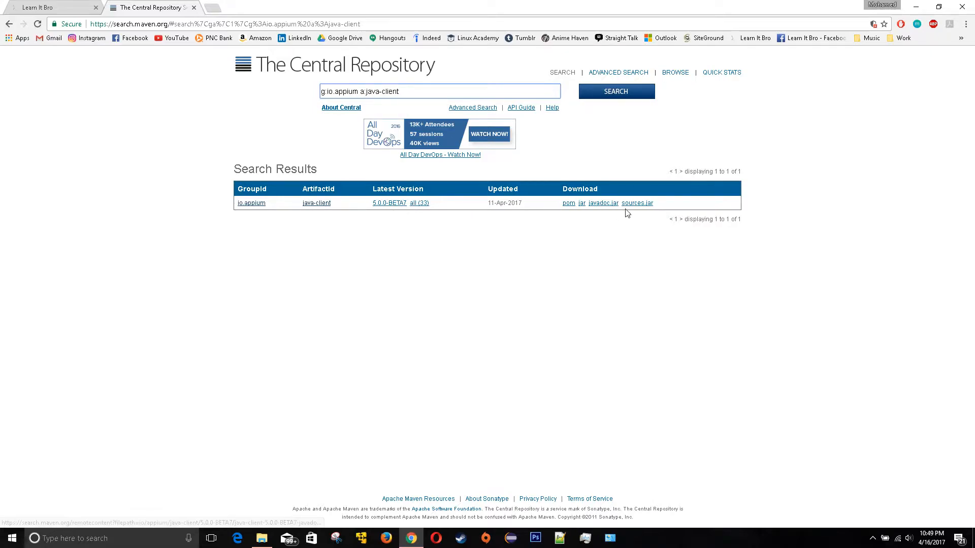
left_click(582, 204)
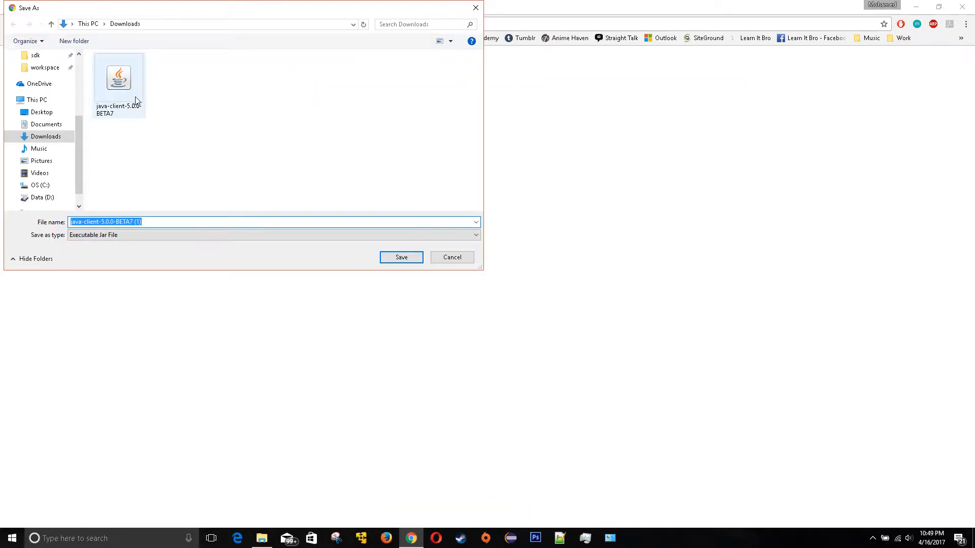
left_click(459, 260)
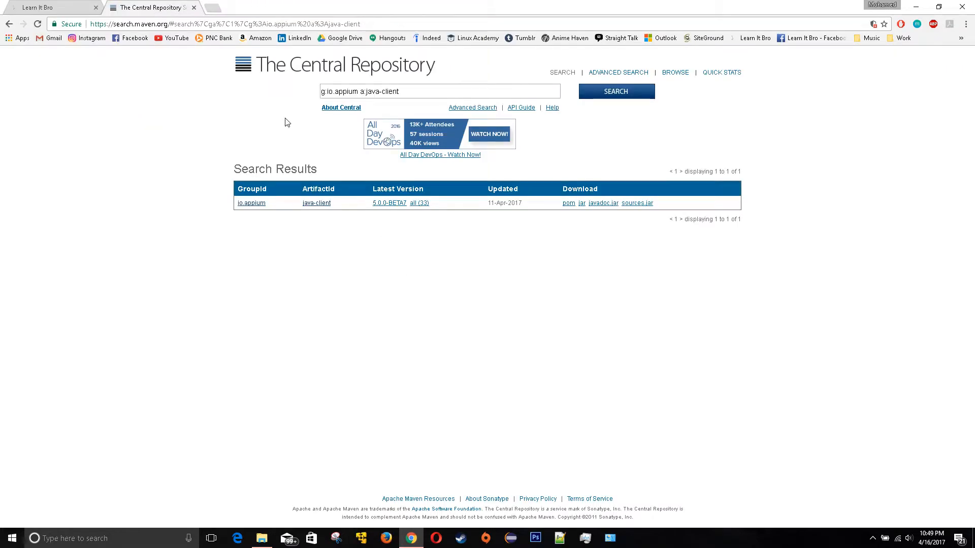
- Switch to File Explorer and select the appium-desktop-Setup-1.0.0 installer in the Downloads folder
left_click(262, 538)
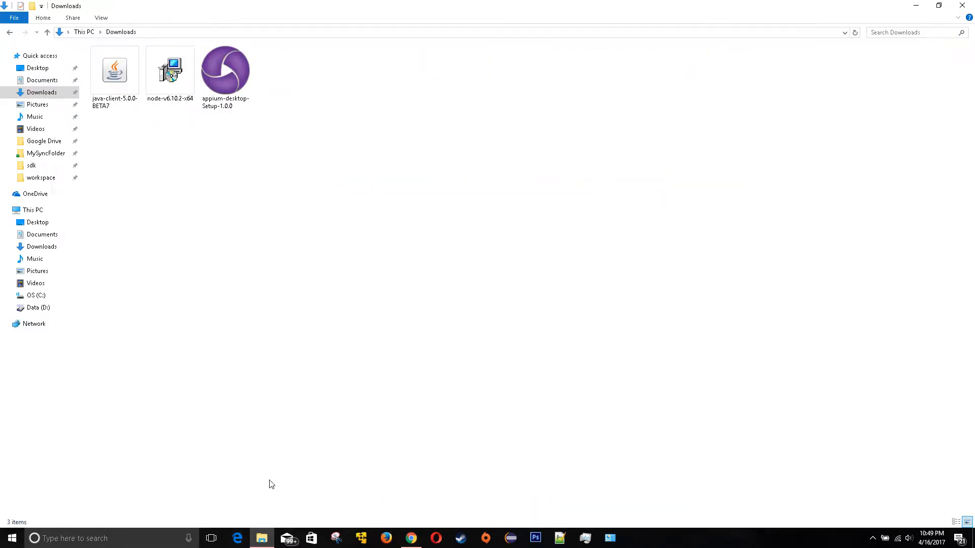
left_click(223, 94)
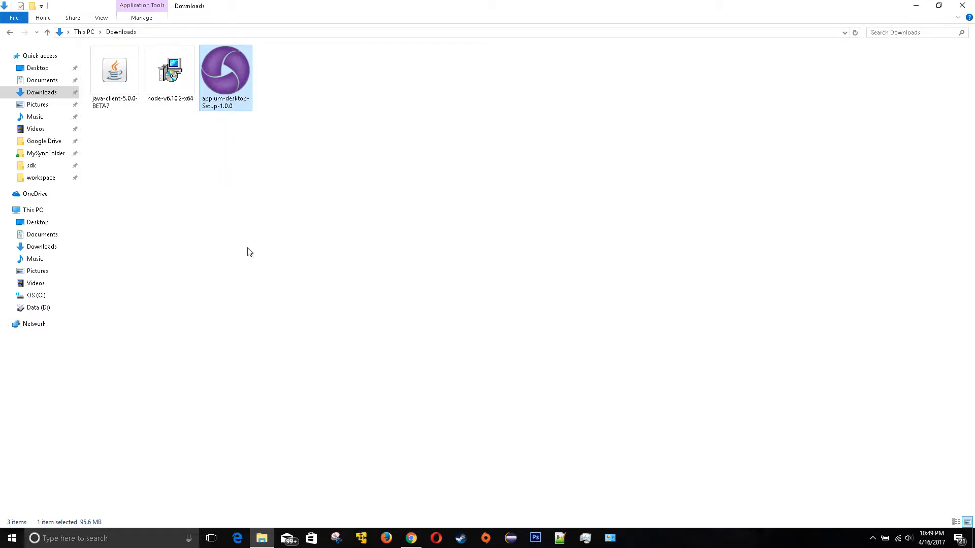
- Switch back to Chrome, return to Appium's home page and open the Appium Desktop download release page on GitHub
left_click(411, 538)
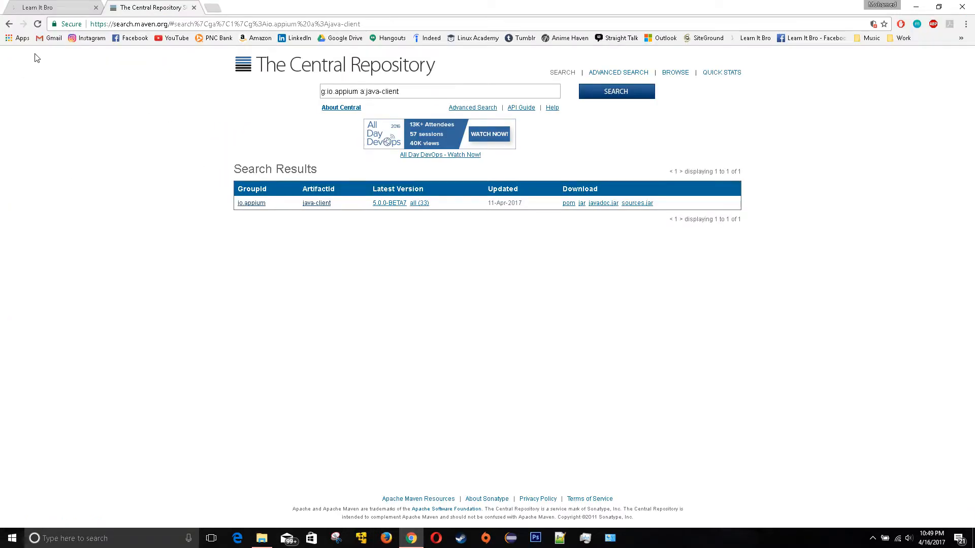
left_click(9, 24)
left_click(9, 24)
left_click(490, 218)
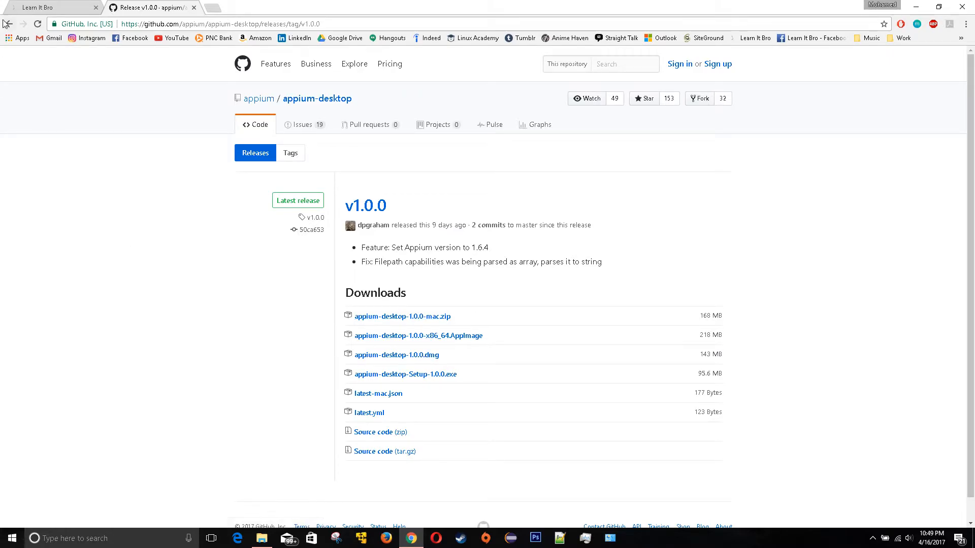
- Search the web for "nodejs" in a new tab and open the official Node.js website
left_click(212, 8)
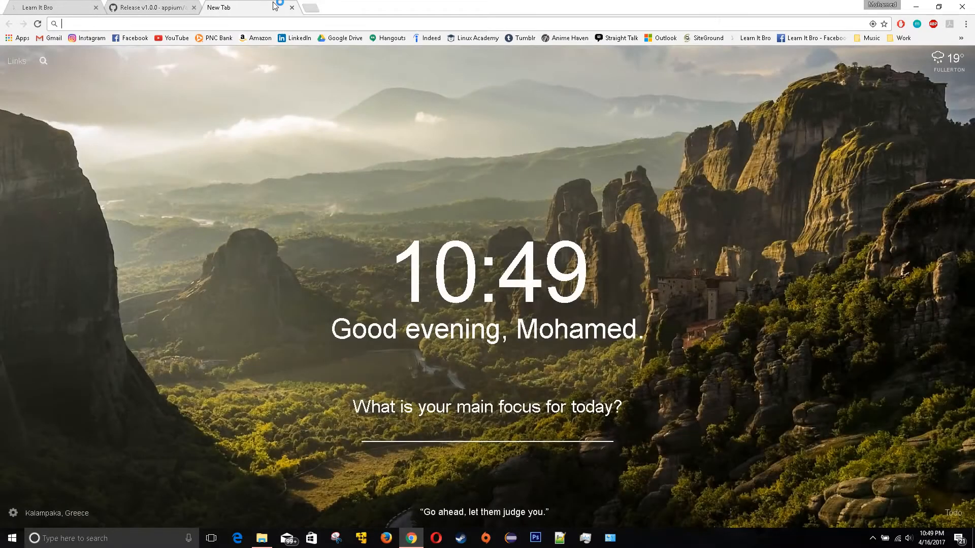
type("nod")
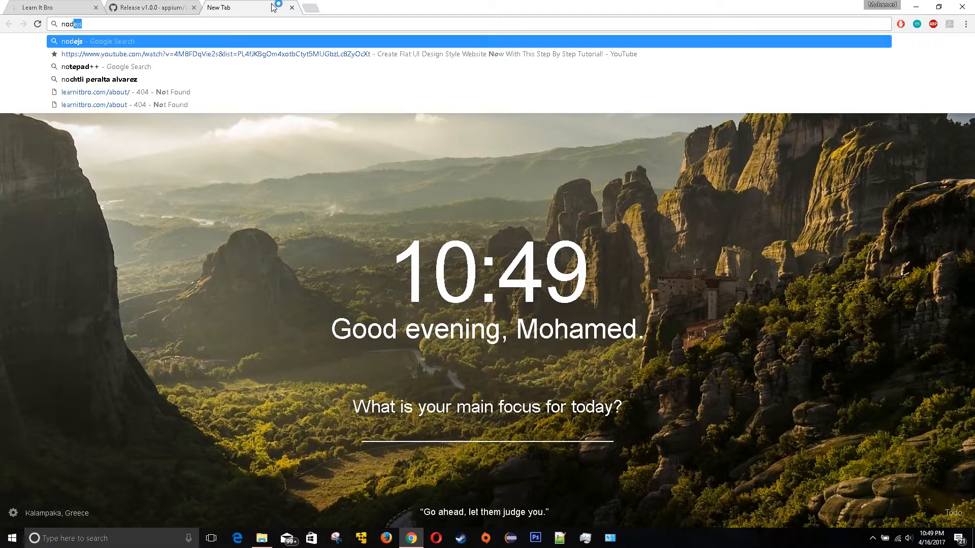
type("ejs")
key("Return")
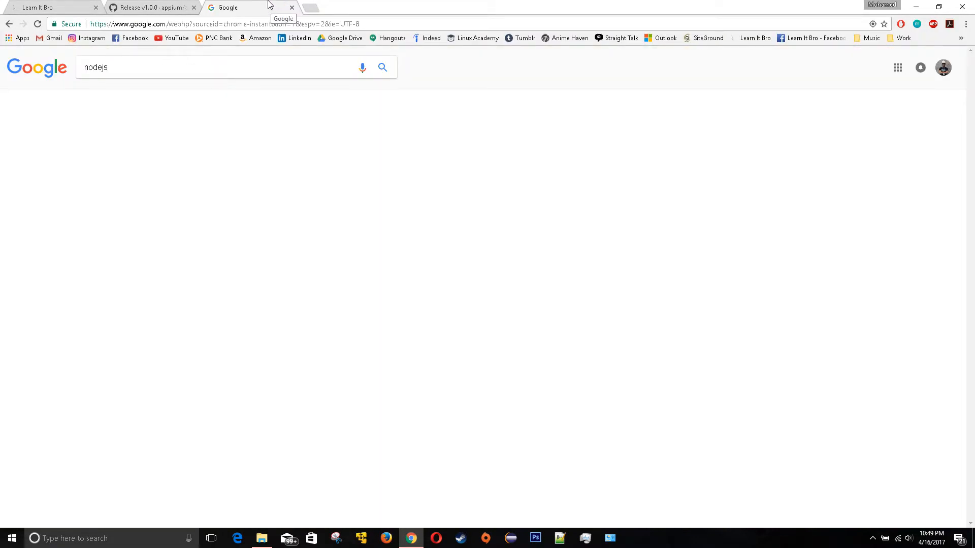
left_click(104, 141)
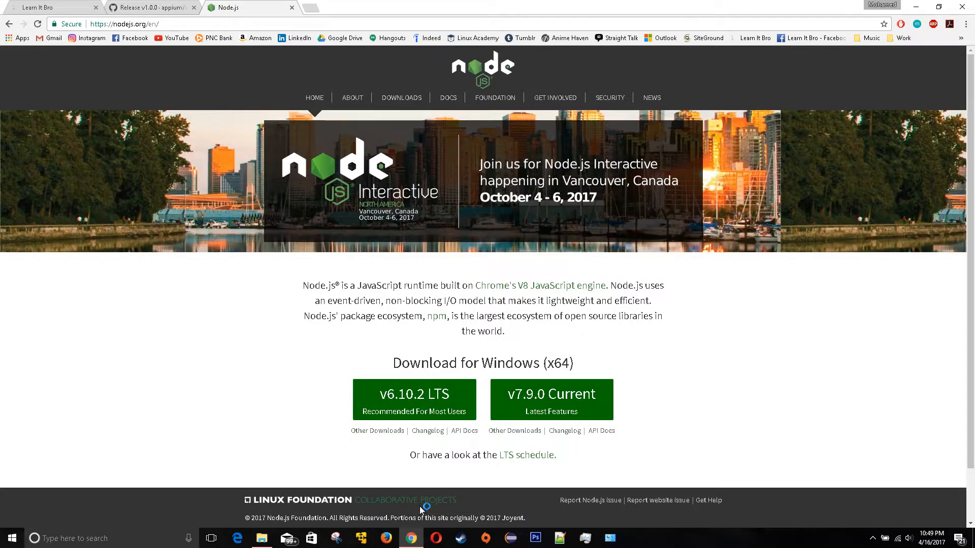
- Try to download the Node.js v6.10.2 LTS installer for Windows x64
scroll(340, 359, "down", 2)
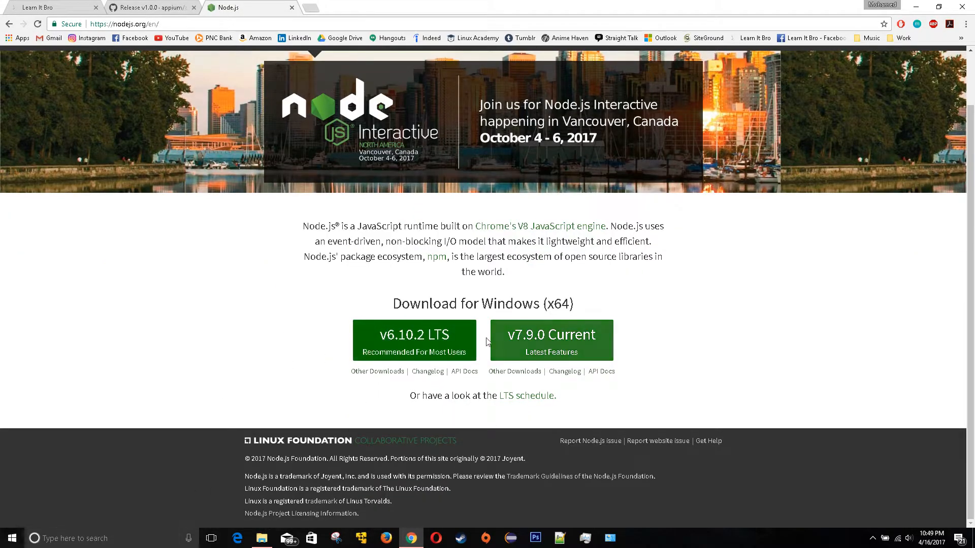
left_click(464, 355)
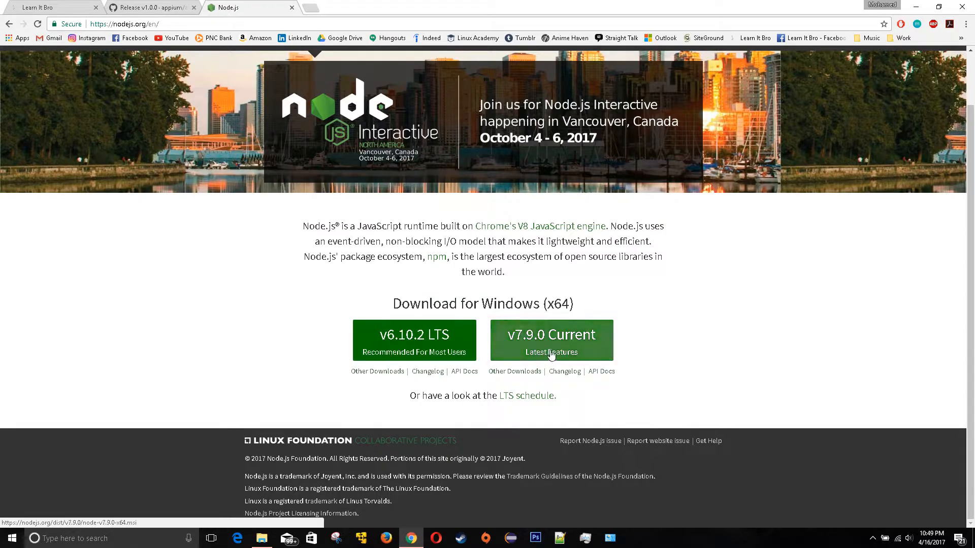
left_click(366, 358)
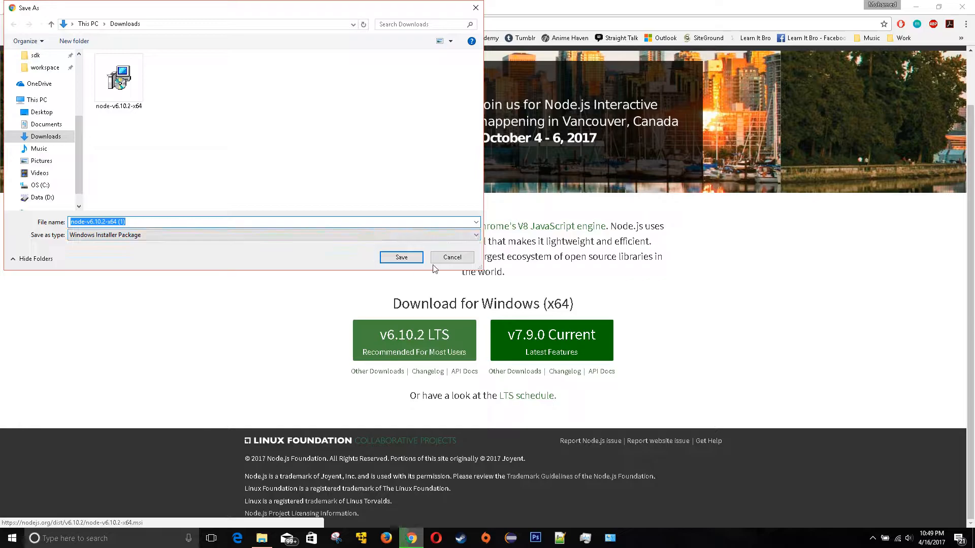
left_click(451, 257)
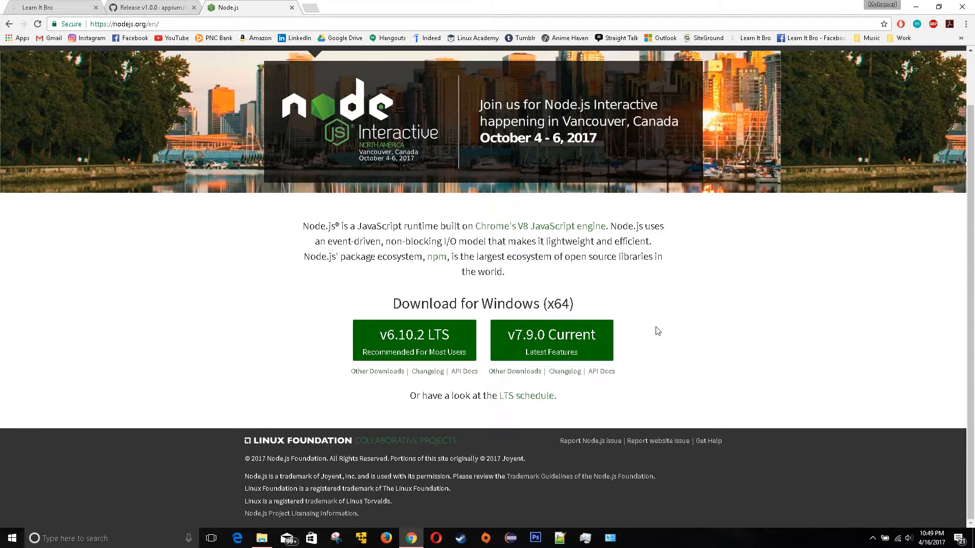
- Check the installed Chrome version on the browser's About page, closing that page when done
left_click(965, 24)
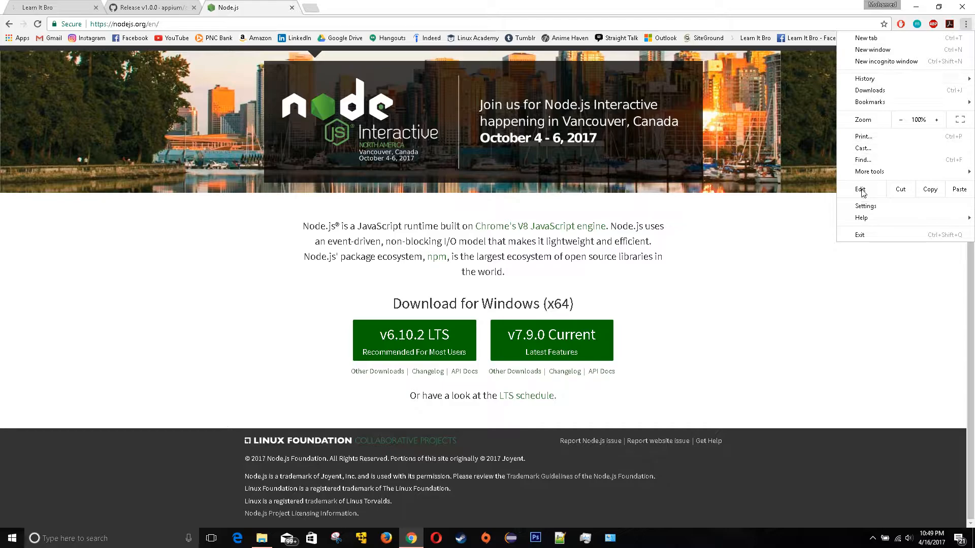
left_click(865, 206)
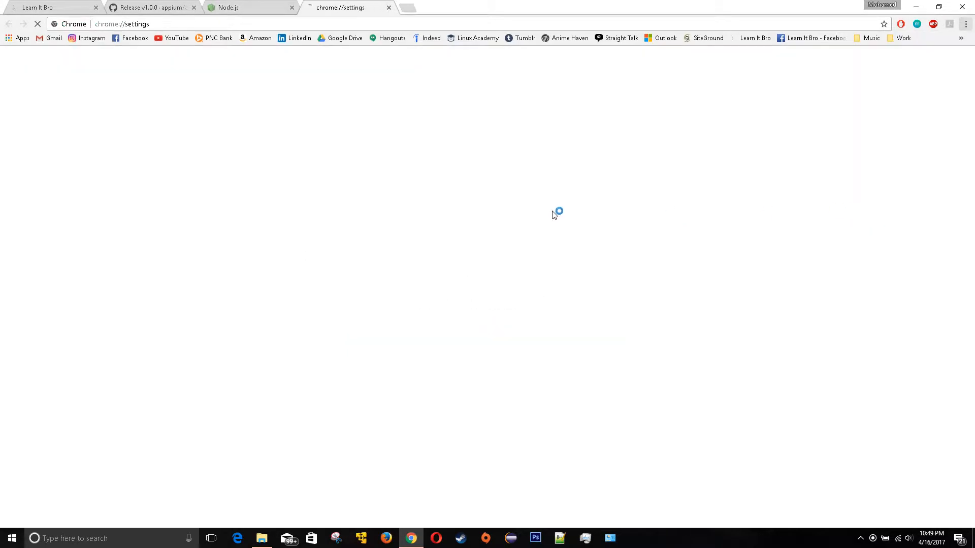
left_click(20, 125)
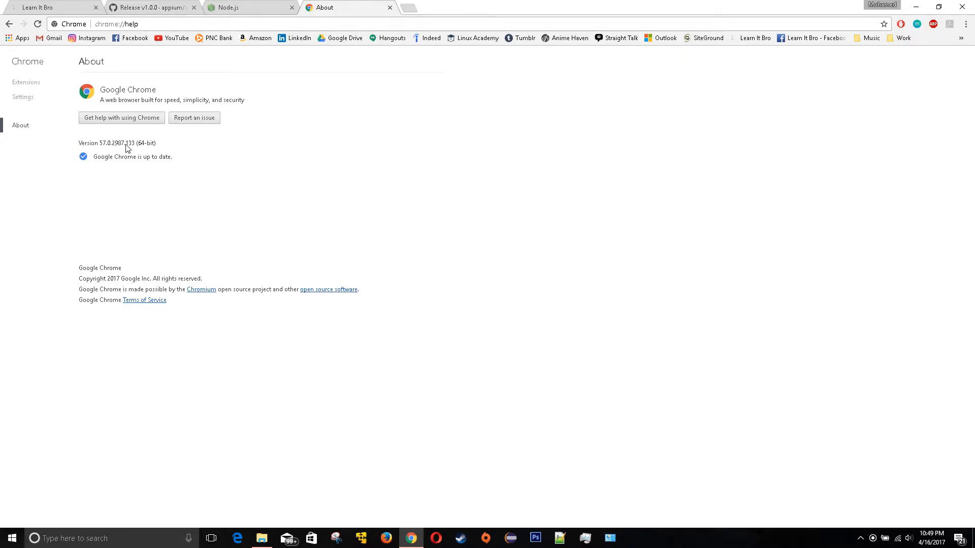
left_click(389, 8)
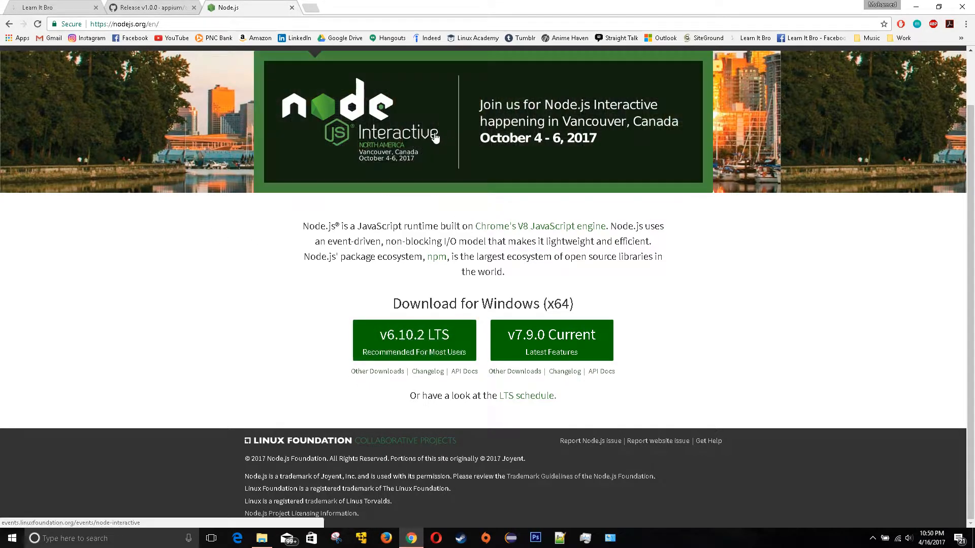
- Search the web for "eclipse" in a new tab and open the eclipse.org website
left_click(318, 7)
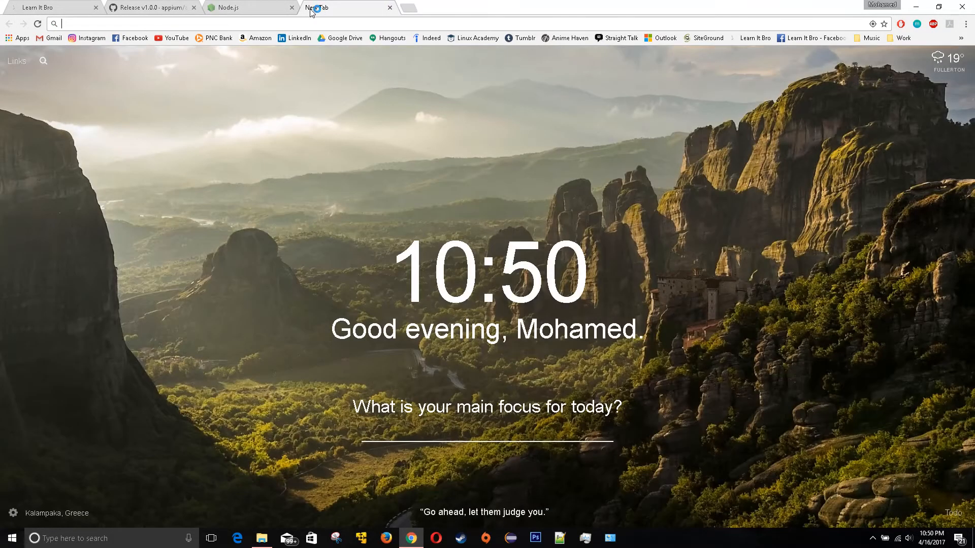
type("eclipse")
key("Return")
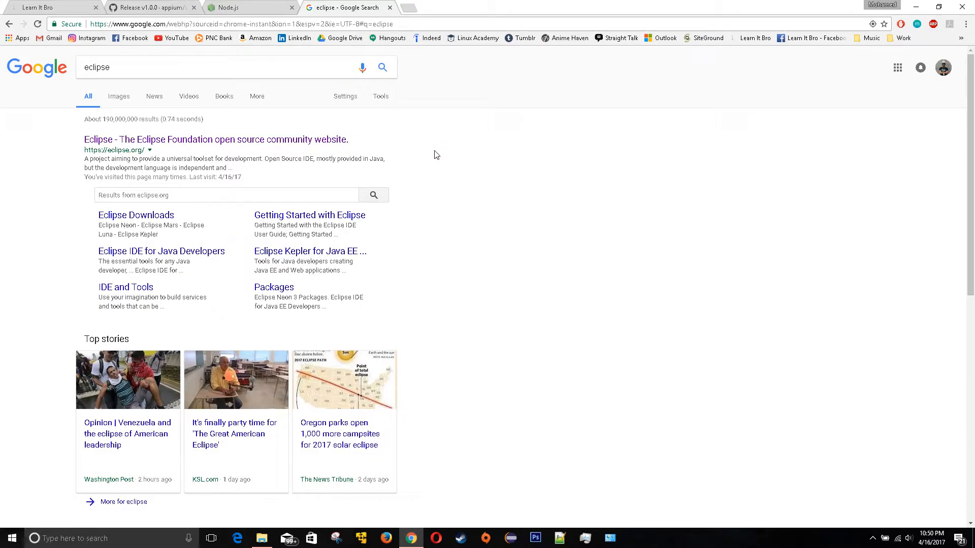
double_click(283, 70)
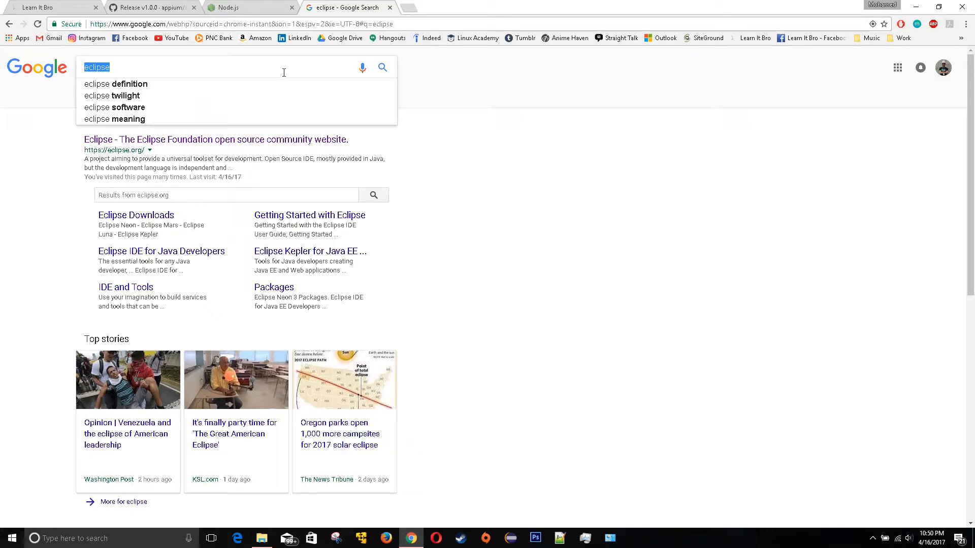
left_click(296, 139)
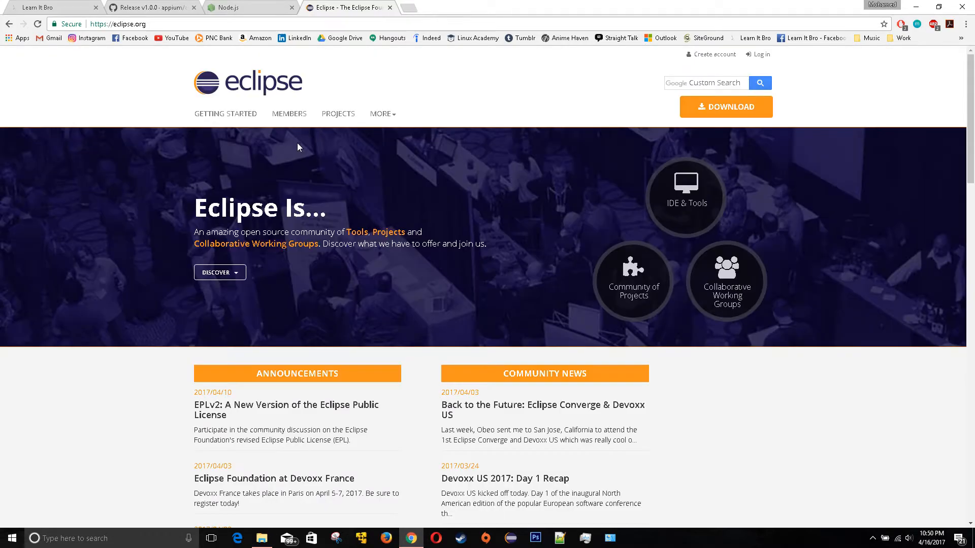
- Search the web for "java development kit" and open Oracle's Java SE Development Kit 8 downloads page
left_click(306, 23)
type("java")
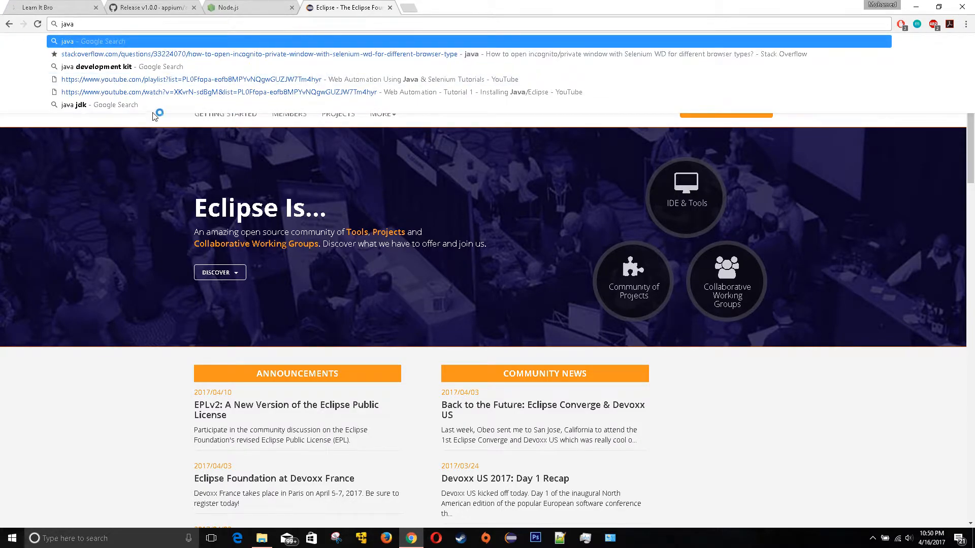
left_click(163, 67)
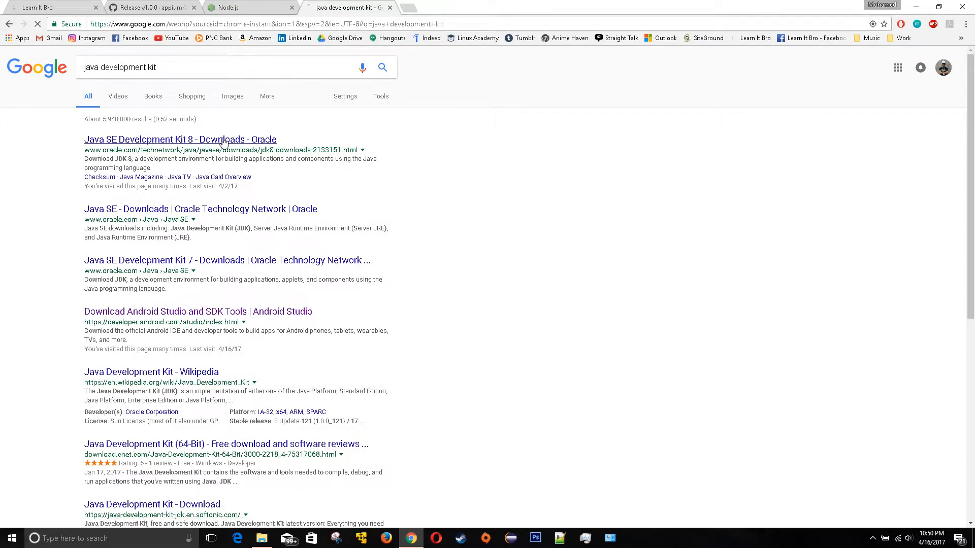
left_click(223, 140)
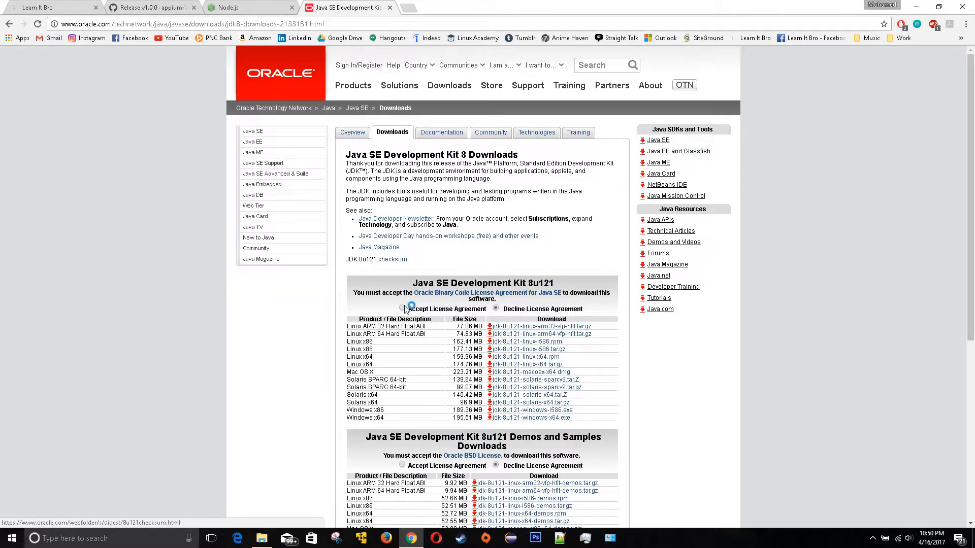
- Accept the license agreement for Java SE Development Kit 8u121 and highlight x64 in the Windows x64 entry
left_click(402, 309)
scroll(439, 216, "down", 2)
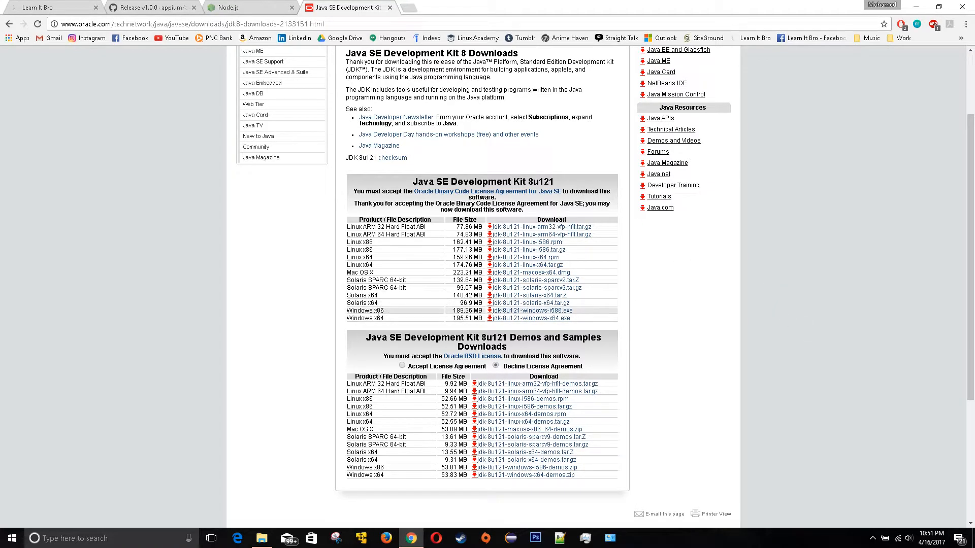
double_click(379, 318)
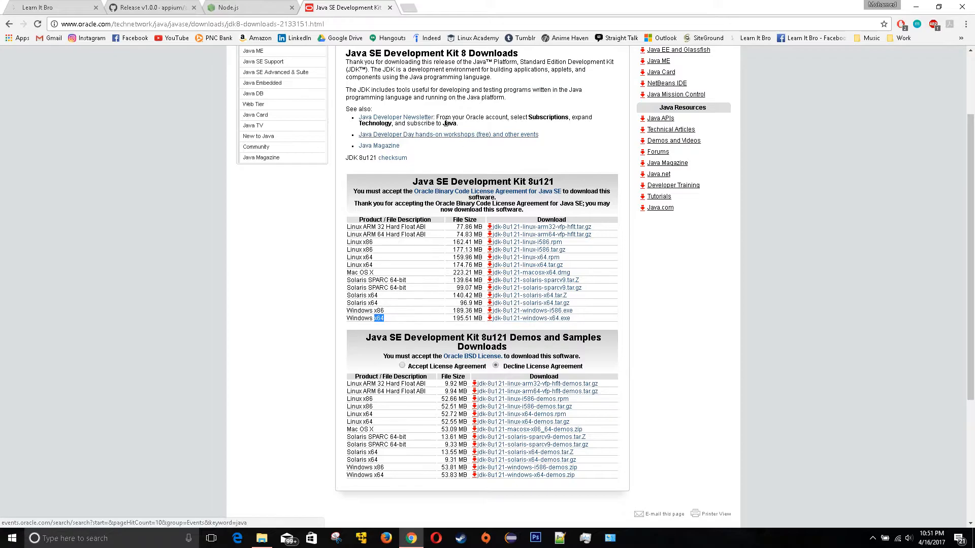
- Search the web for "java", replacing the autocompleted "javascript" query
left_click(402, 19)
type("java")
key("Return")
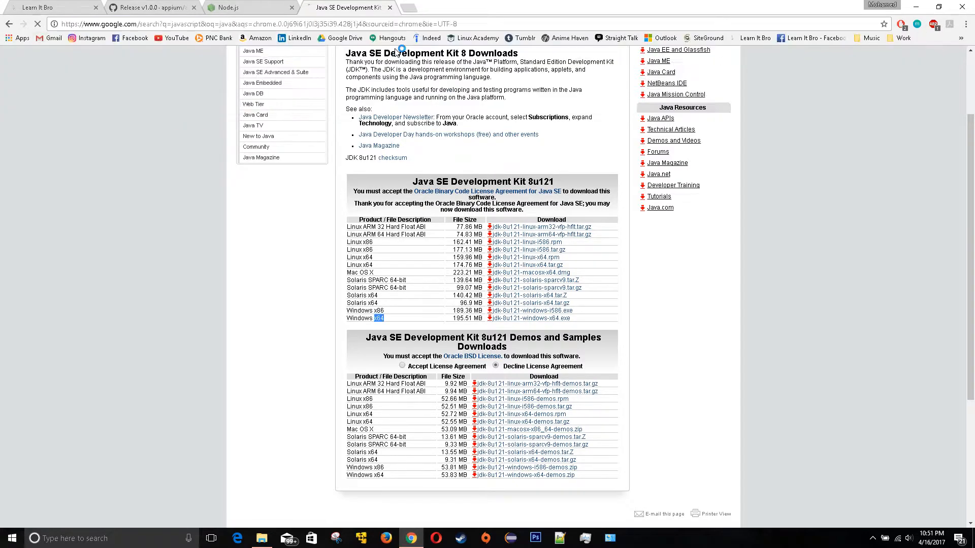
left_click(218, 67)
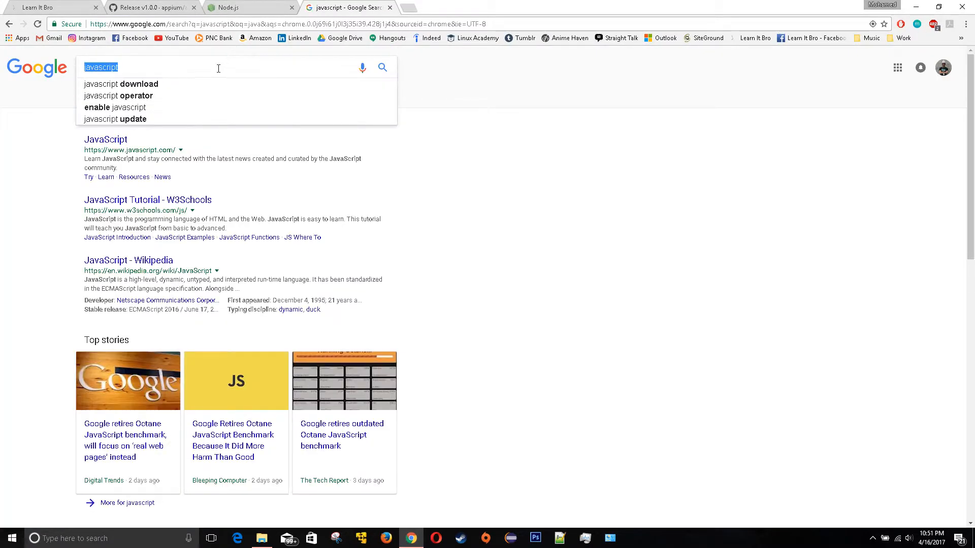
type("java")
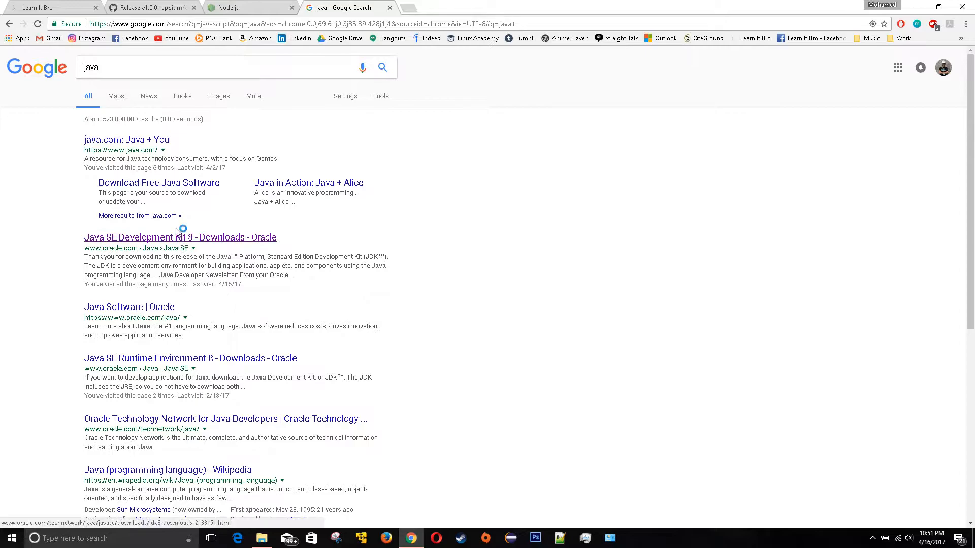
- Open the java.com website from the search results
left_click(142, 142)
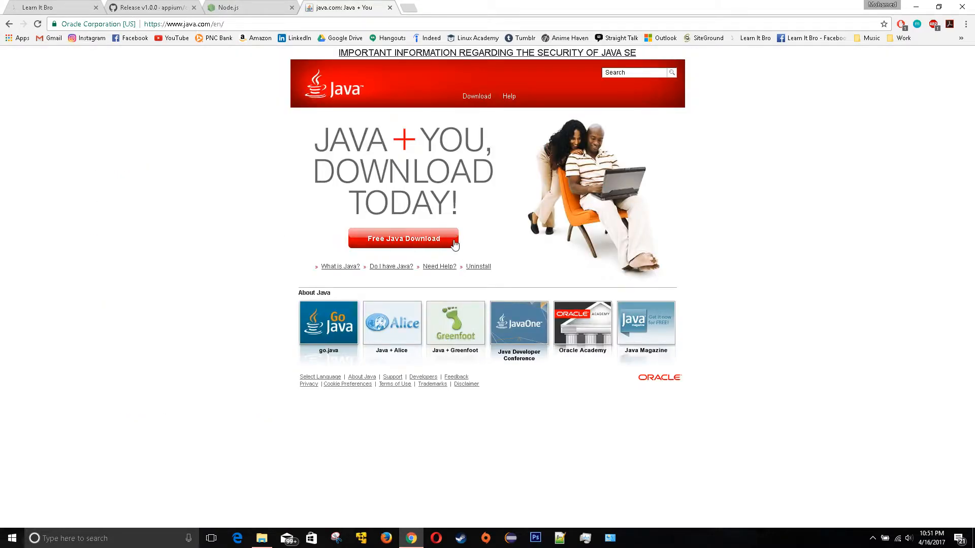
- Search the web for "selenium" in a new tab and open the SeleniumHQ Downloads page
left_click(409, 9)
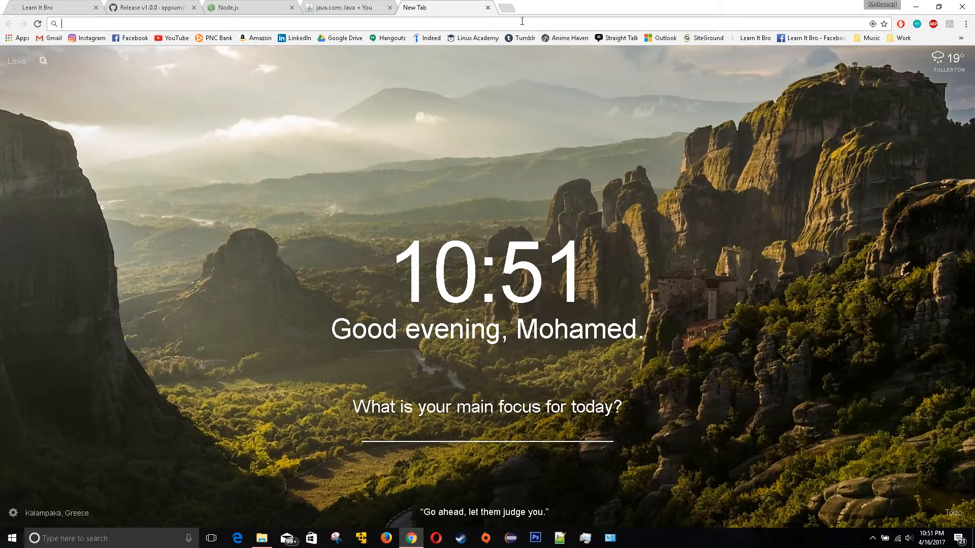
type("selenium")
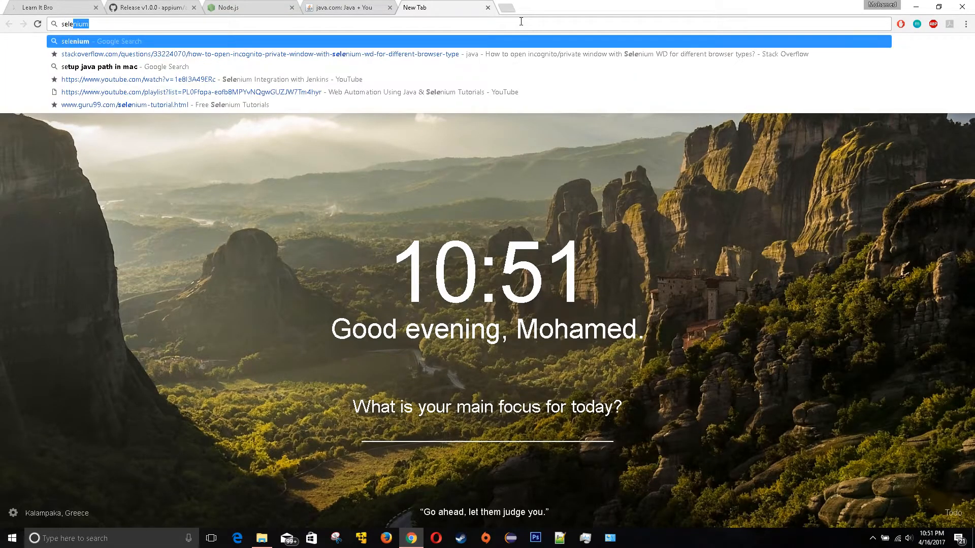
key("Return")
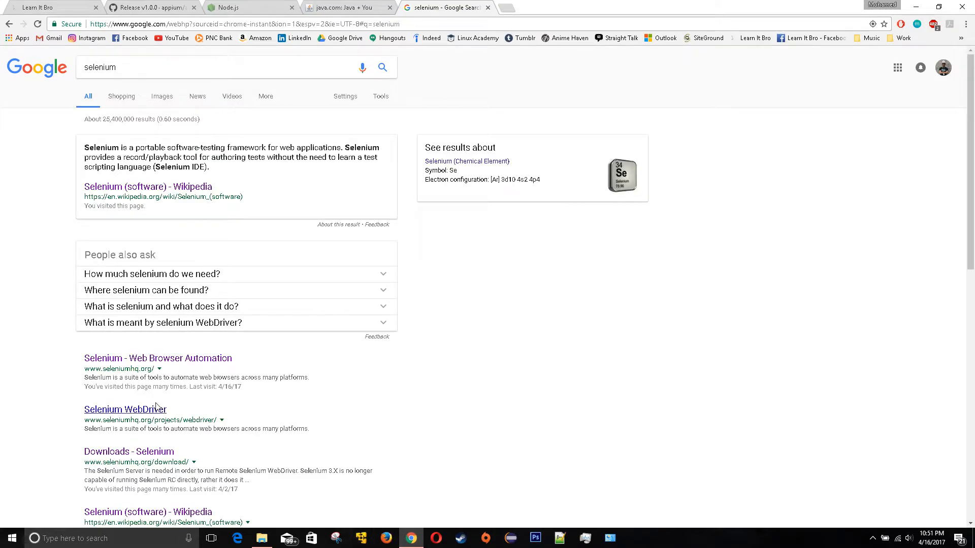
left_click(171, 360)
left_click(671, 320)
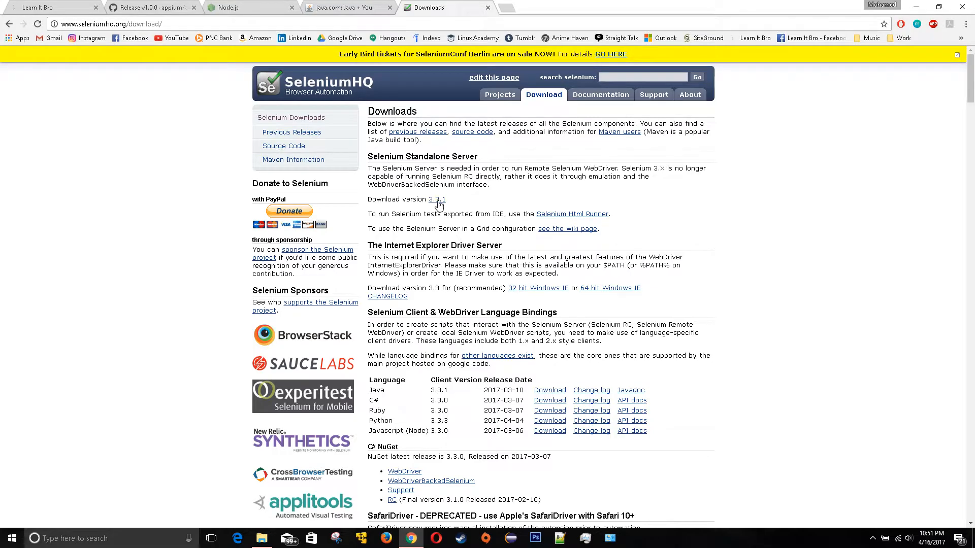
- Examine the Selenium Standalone Server download and the Java entry among the client and WebDriver language bindings
left_click_drag(365, 161, 450, 158)
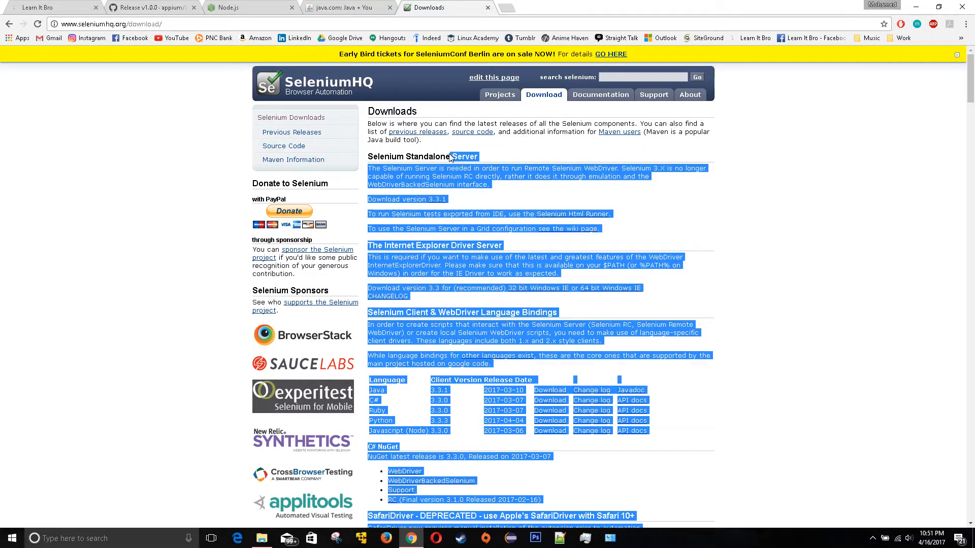
triple_click(449, 153)
left_click(478, 201)
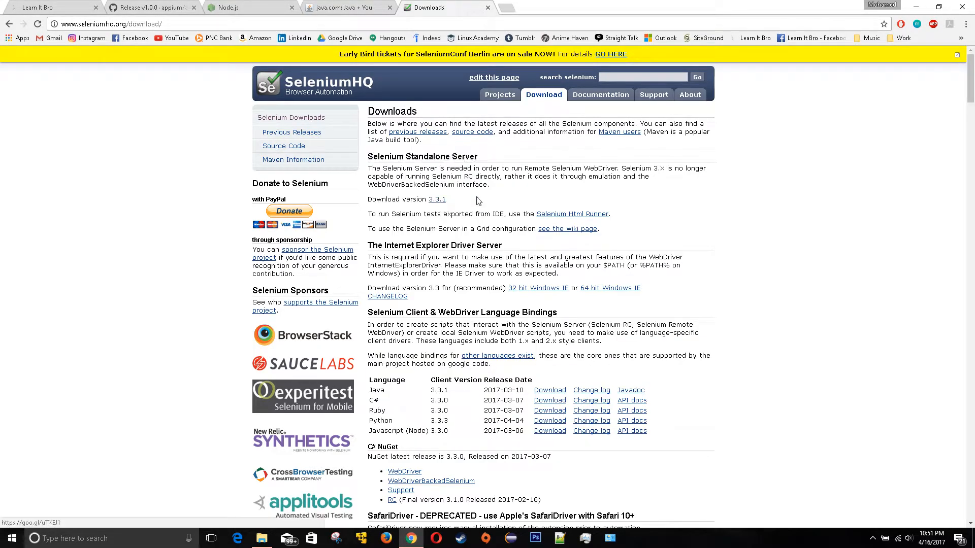
scroll(468, 407, "down", 2)
left_click_drag(430, 292, 458, 293)
double_click(513, 288)
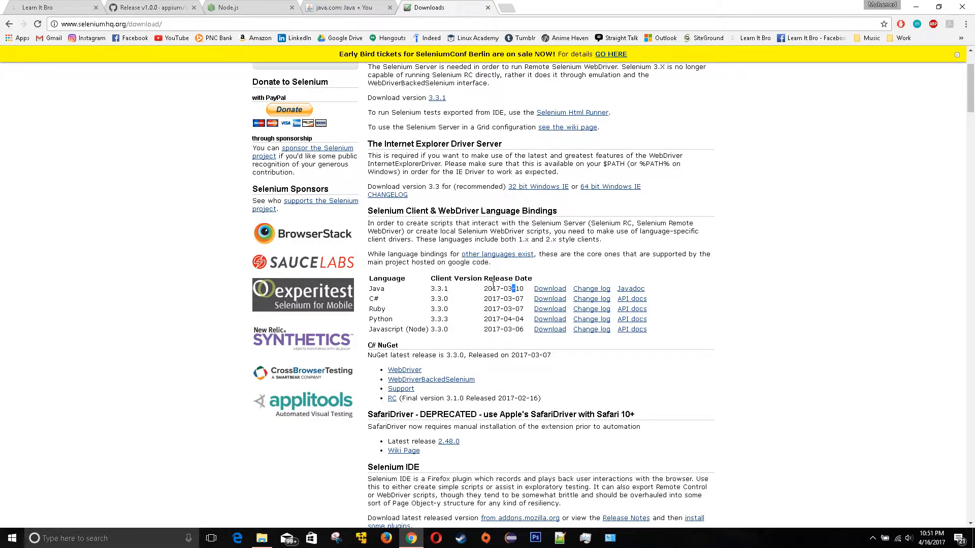
triple_click(497, 288)
- Examine the third-party browser drivers on the Selenium Downloads page, highlighting the Google Chrome Driver entry
scroll(813, 304, "down", 4)
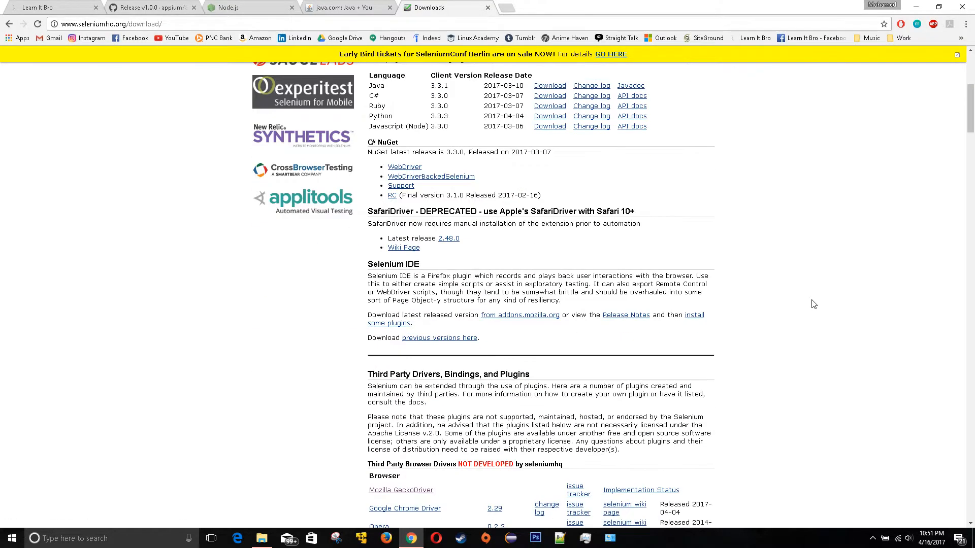
scroll(814, 305, "down", 2)
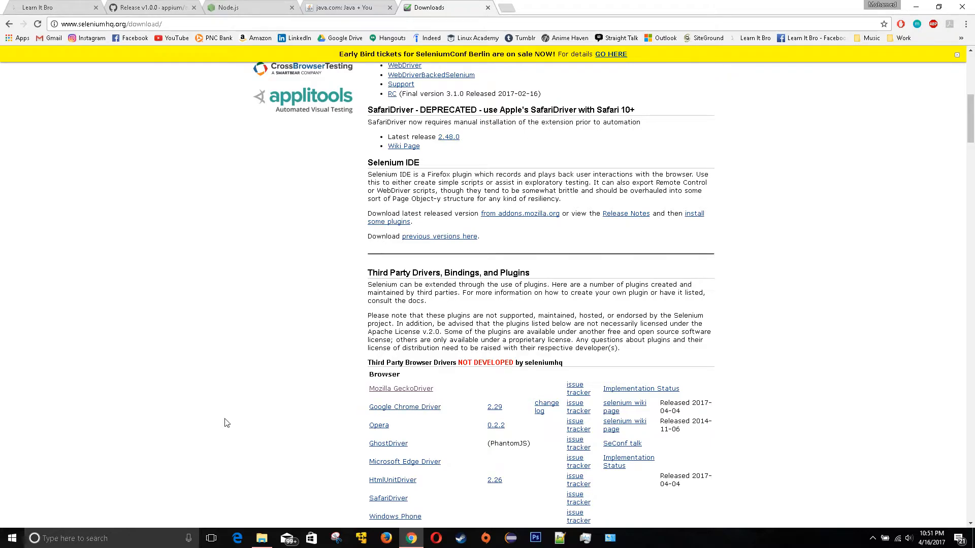
left_click_drag(366, 408, 419, 407)
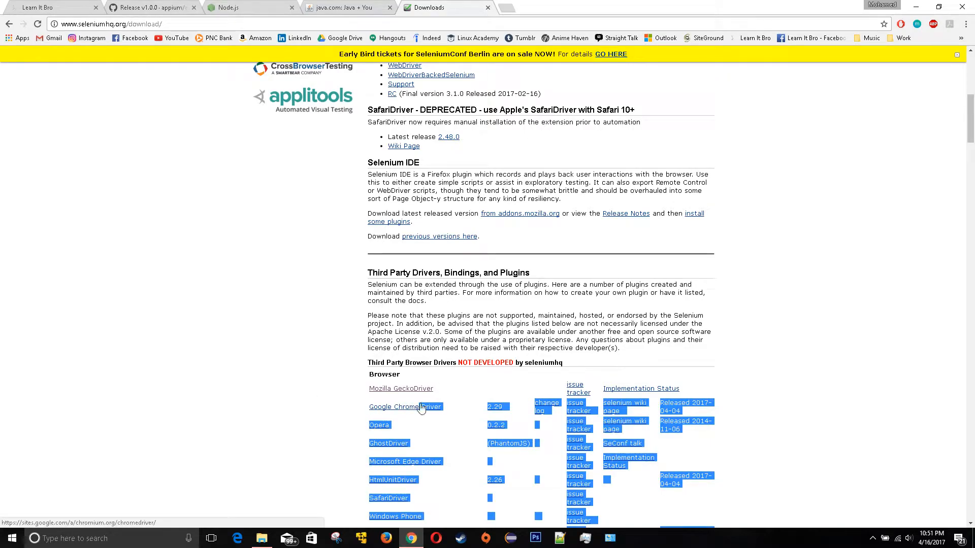
left_click(465, 406)
scroll(398, 336, "up", 8)
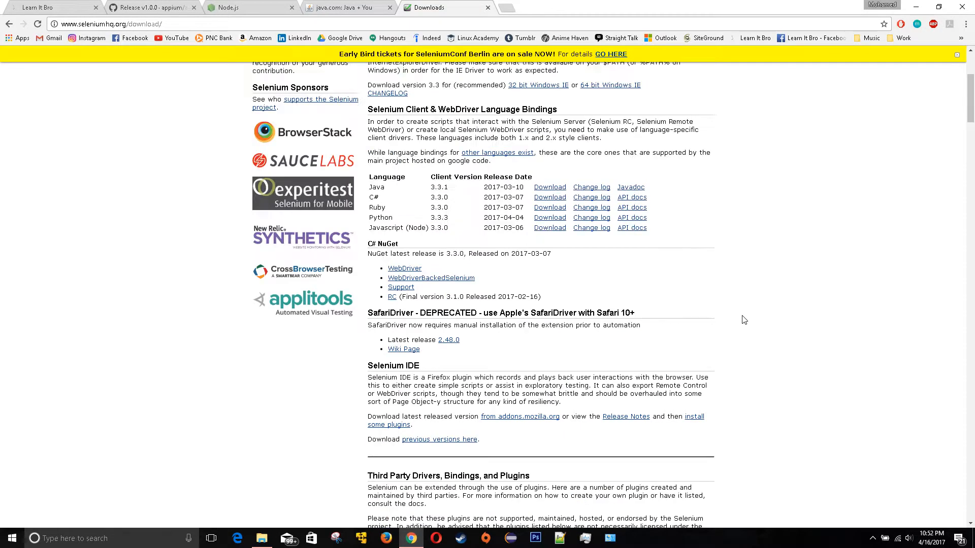
scroll(397, 336, "down", 5)
scroll(398, 336, "up", 5)
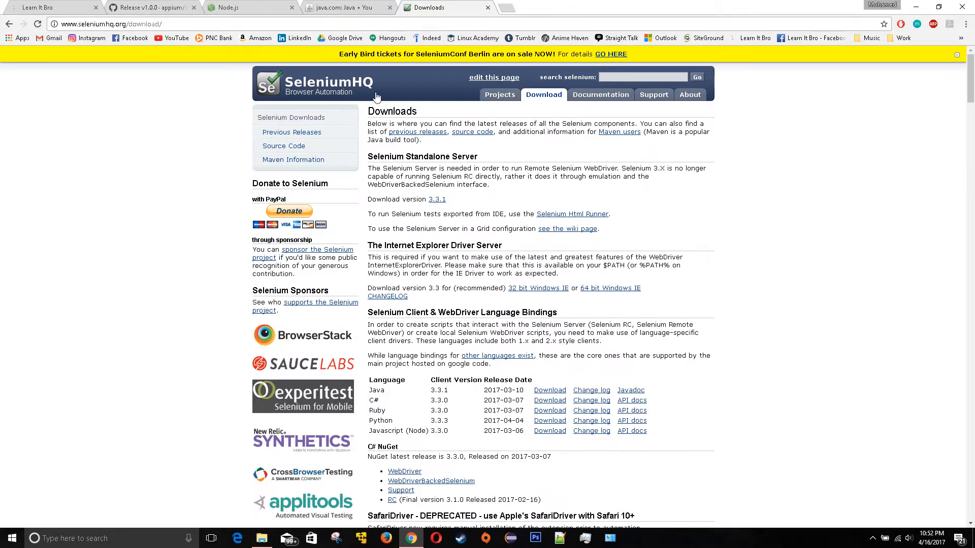
- Search the web for "android studio" in a new tab and open the official Android Studio download page
left_click(507, 8)
type("android styu")
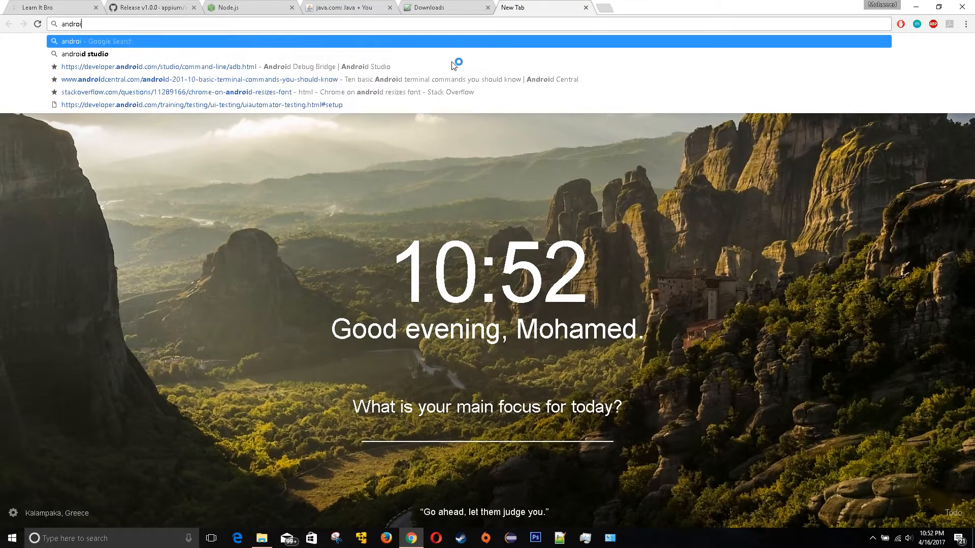
key("BackSpace")
key("BackSpace")
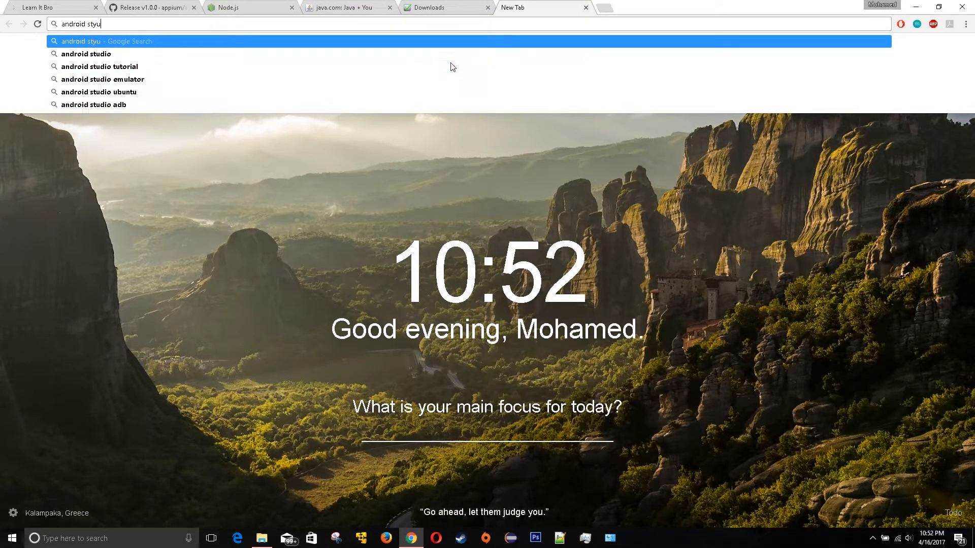
type("udio")
key("Return")
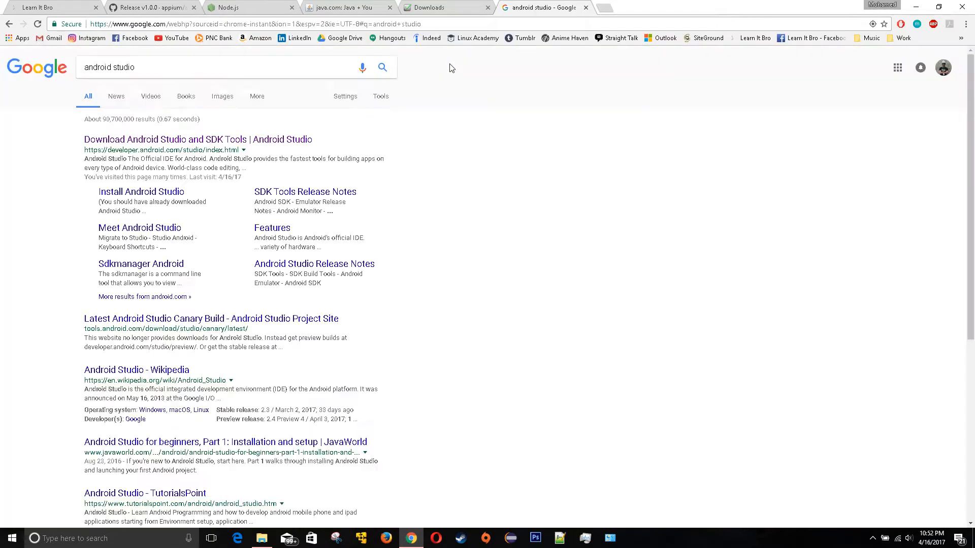
left_click(169, 141)
right_click(1, 138)
left_click(296, 217)
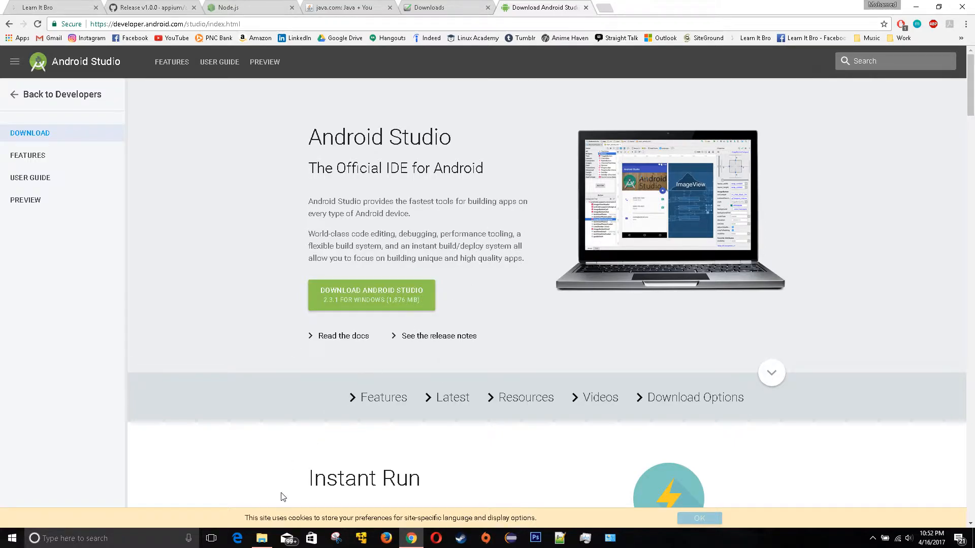
- Switch to the Downloads folder in File Explorer
left_click(262, 538)
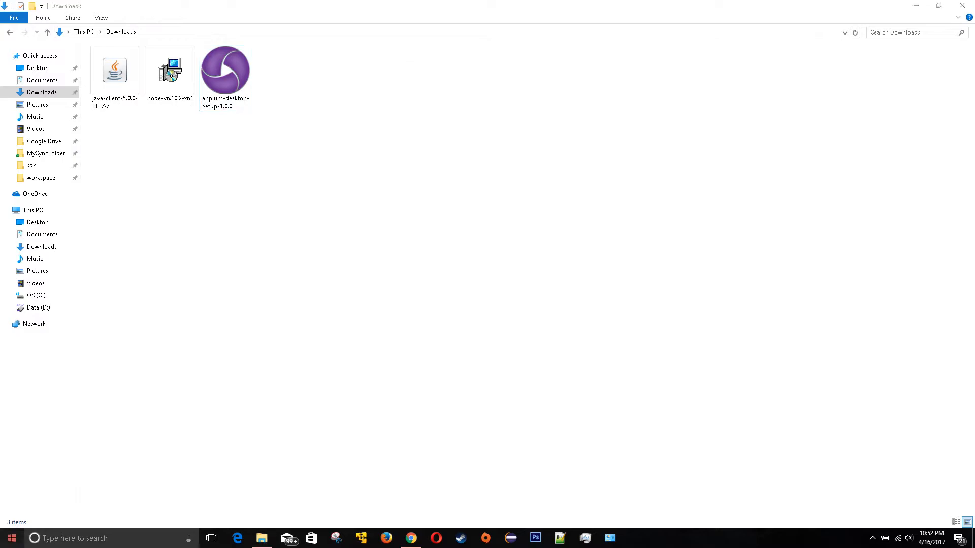
left_click(12, 538)
left_click(12, 492)
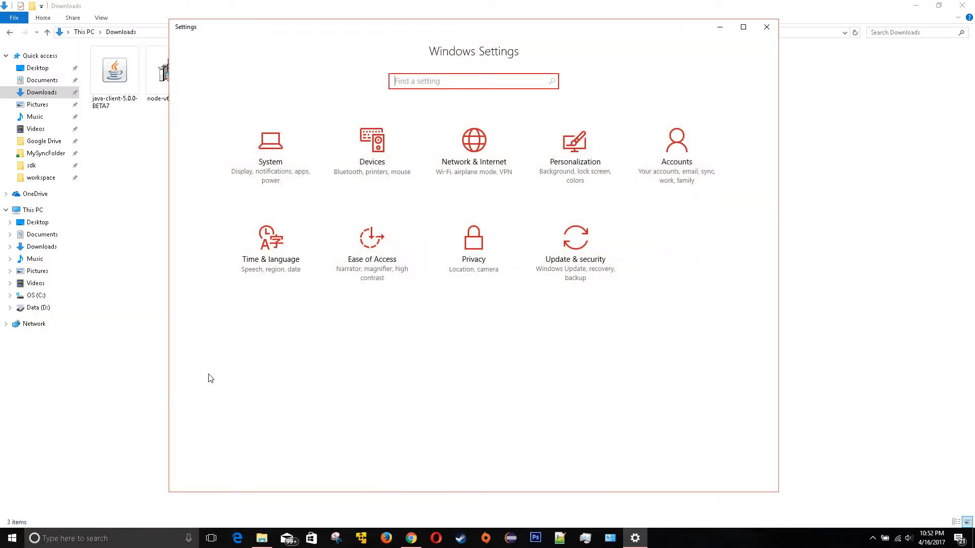
left_click(271, 153)
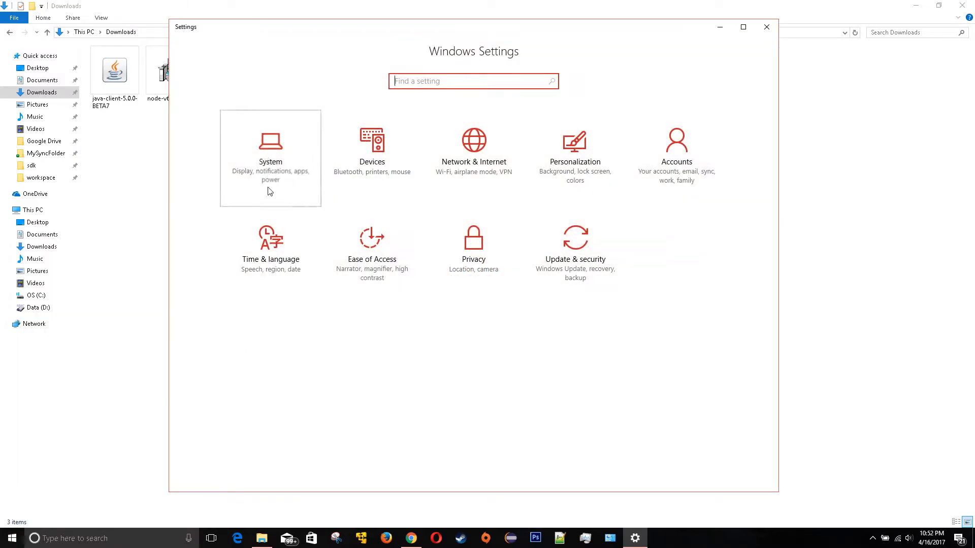
left_click(768, 26)
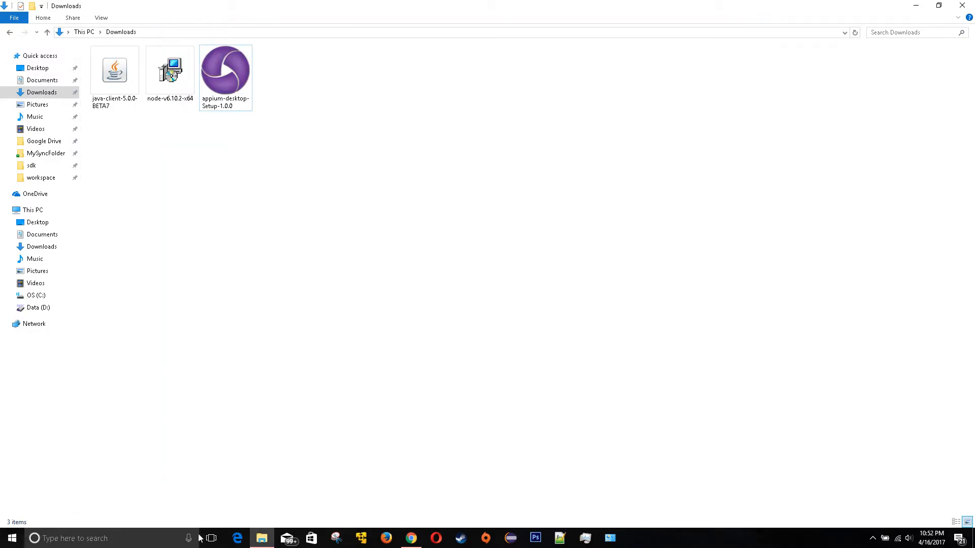
- View the user and system environment variables through This PC's advanced system settings, and close the system windows
left_click(36, 295)
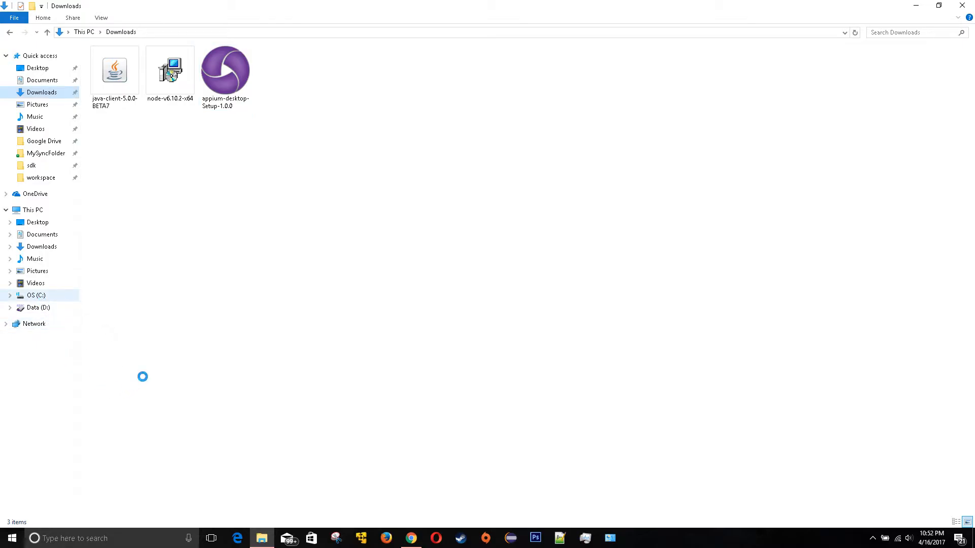
key("shift+F10")
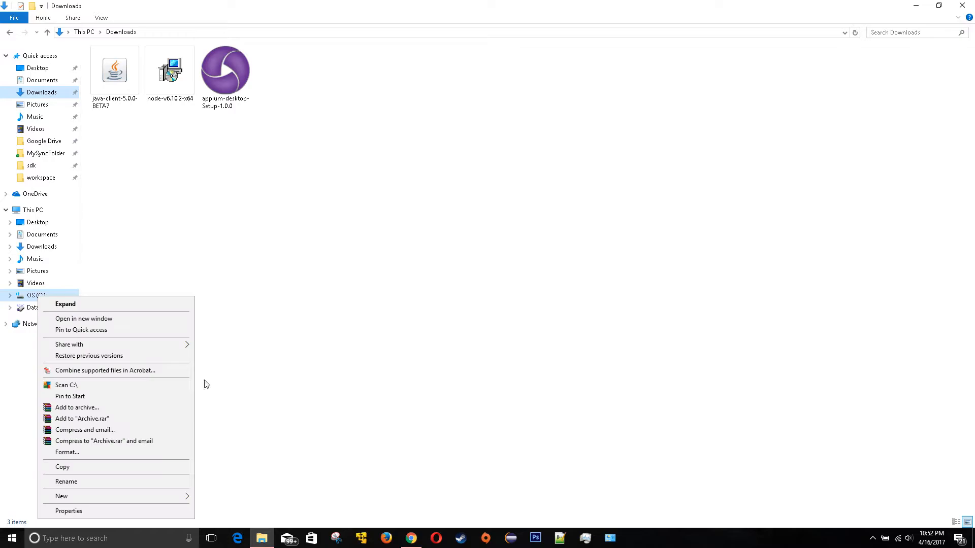
right_click(33, 210)
left_click(59, 343)
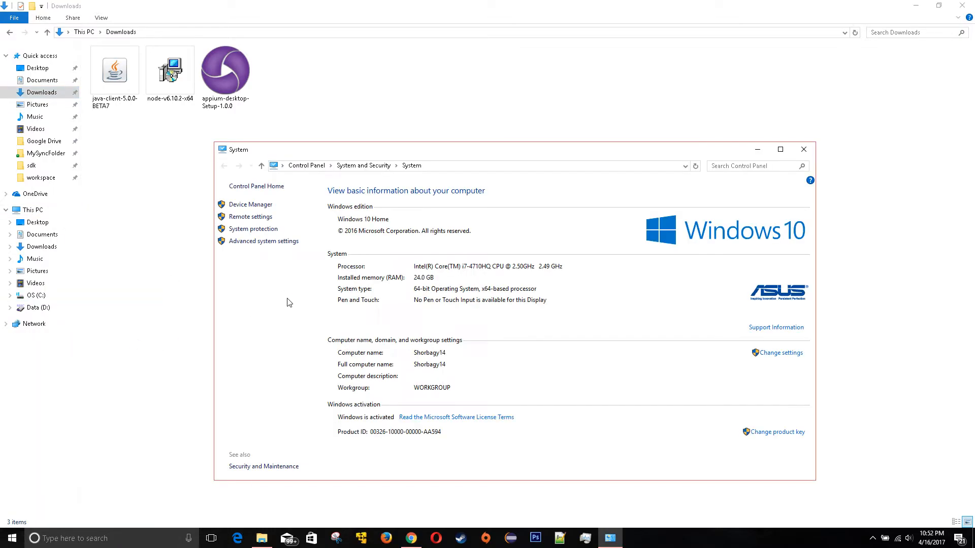
left_click(280, 244)
left_click(274, 292)
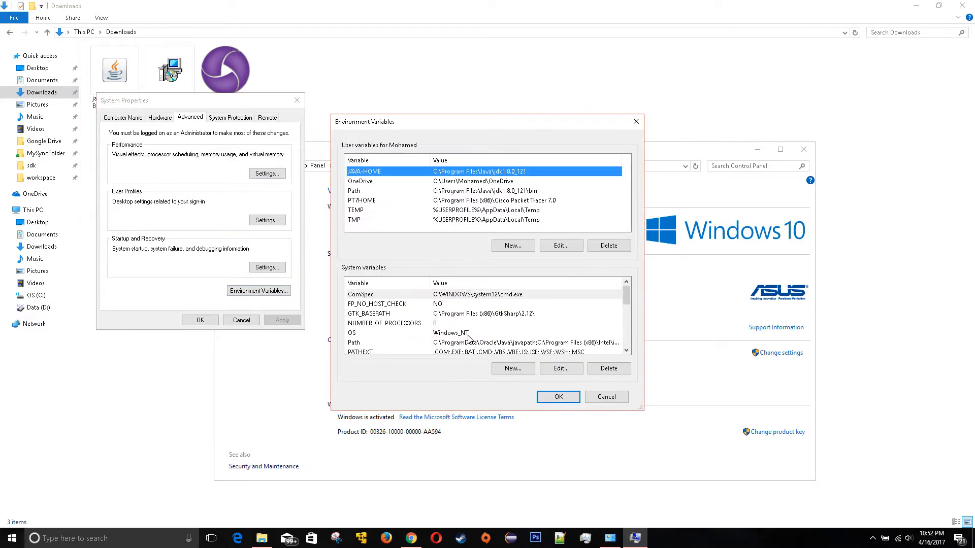
left_click(635, 122)
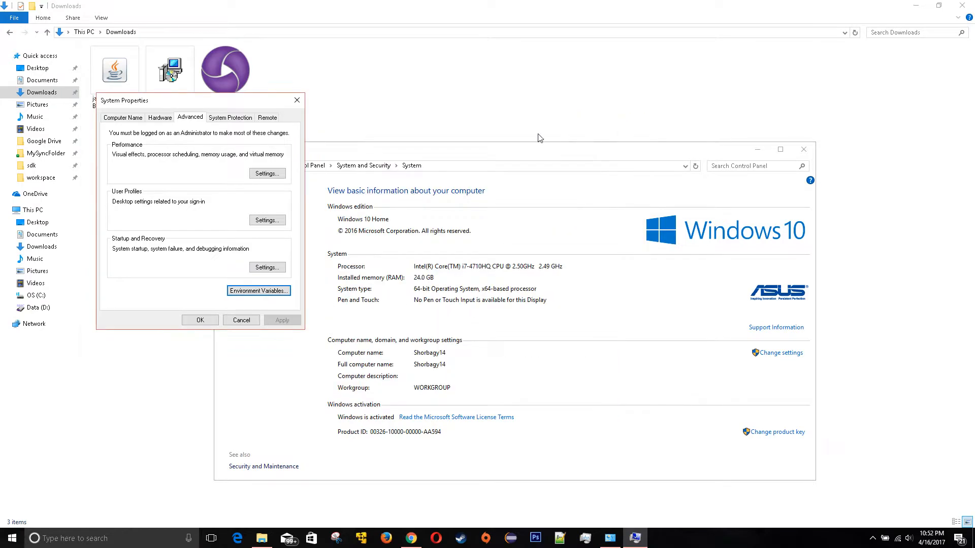
left_click(304, 99)
left_click(807, 152)
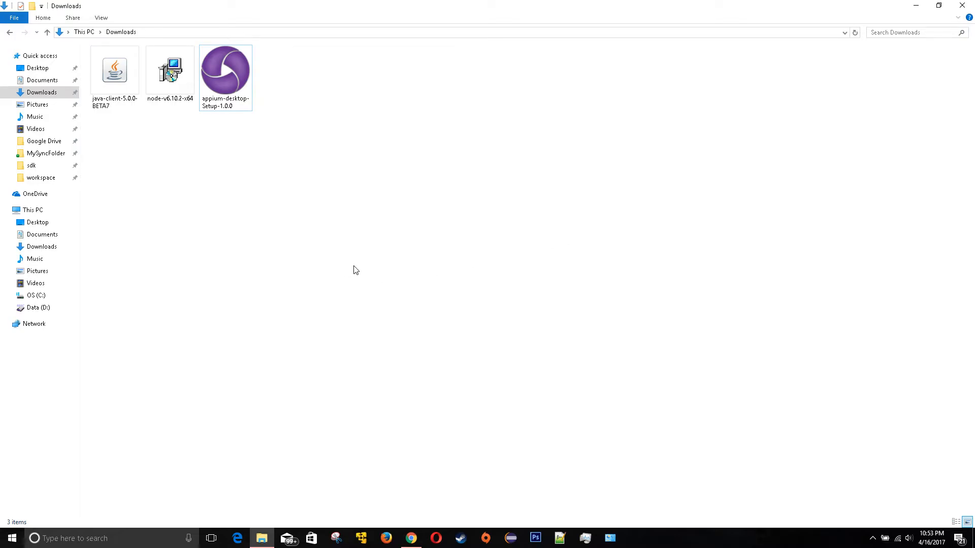
left_click(122, 76)
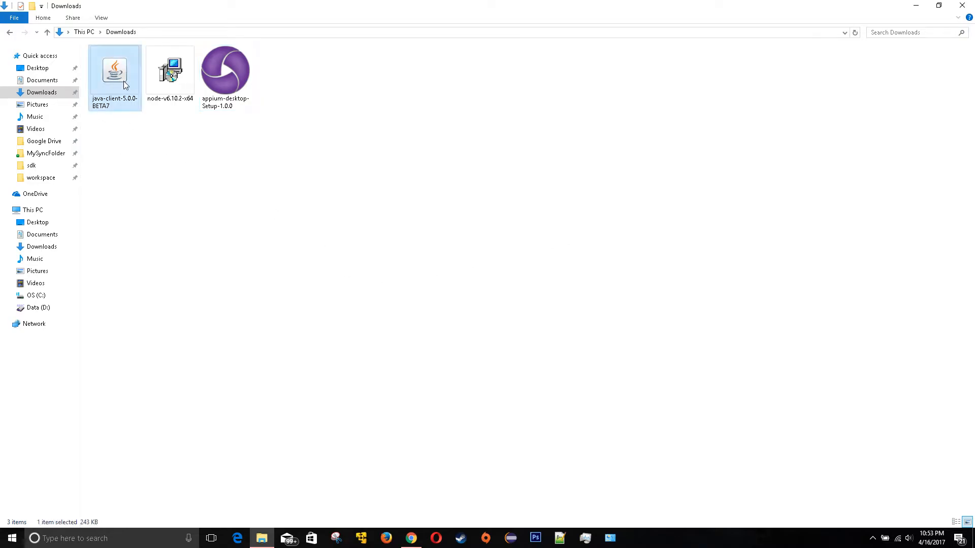
left_click(145, 181)
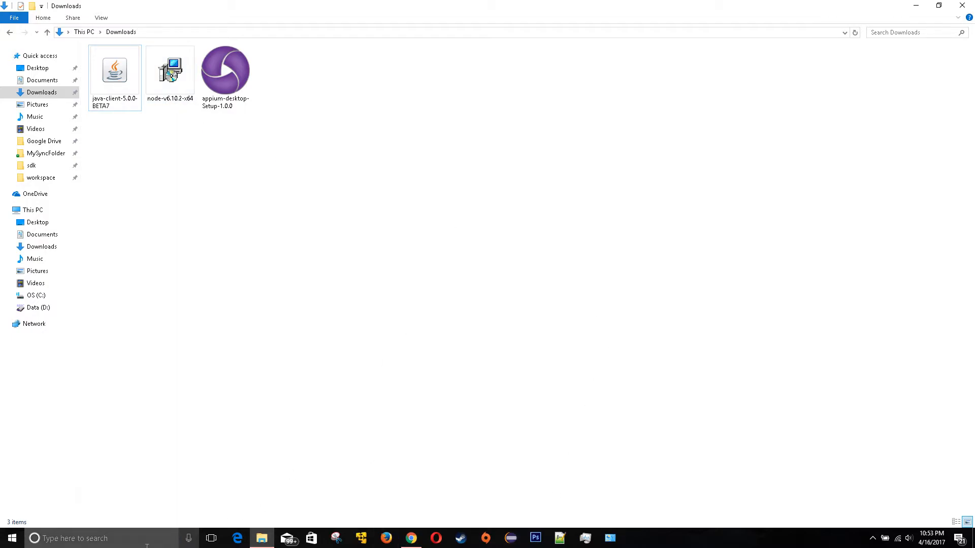
- Launch Android Studio from the Windows search and dismiss the Tip of the Day
left_click(101, 538)
type("and")
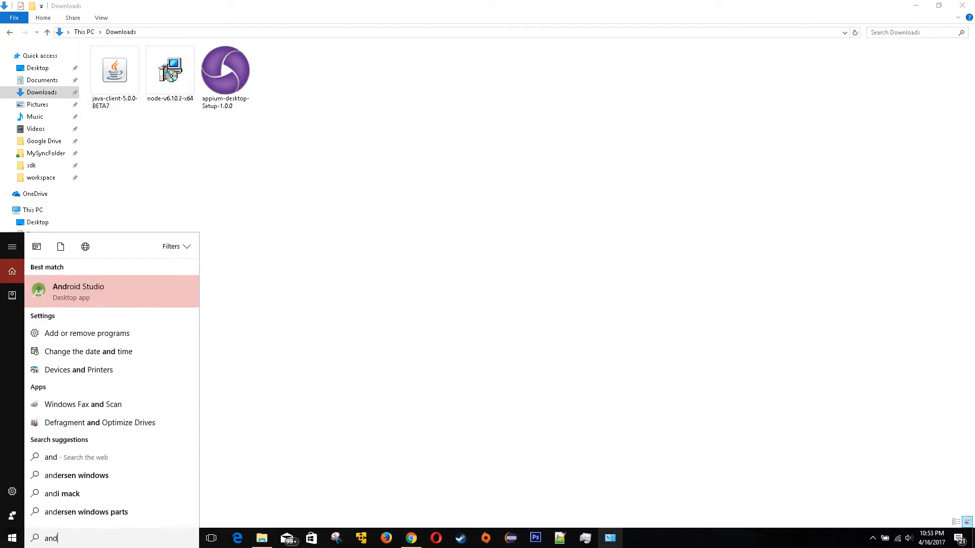
left_click(113, 297)
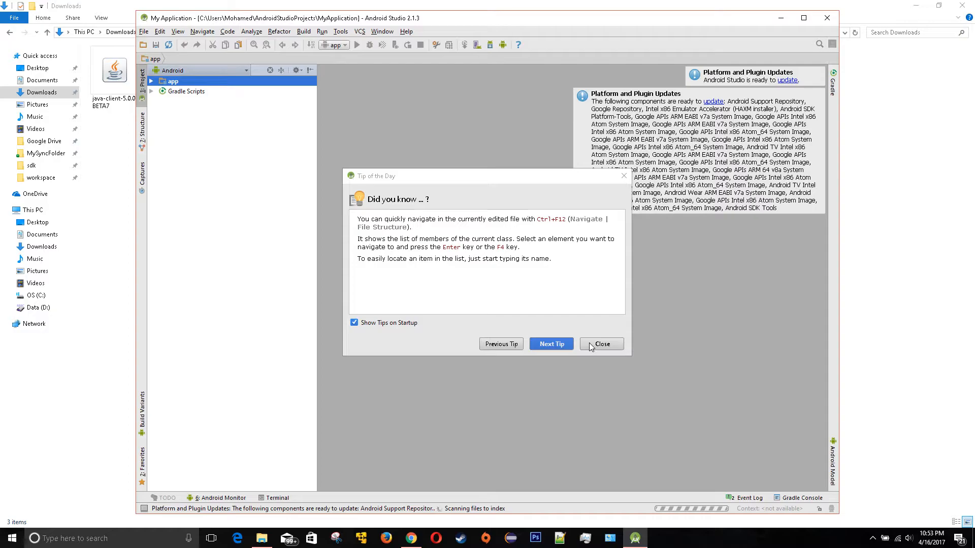
left_click(591, 345)
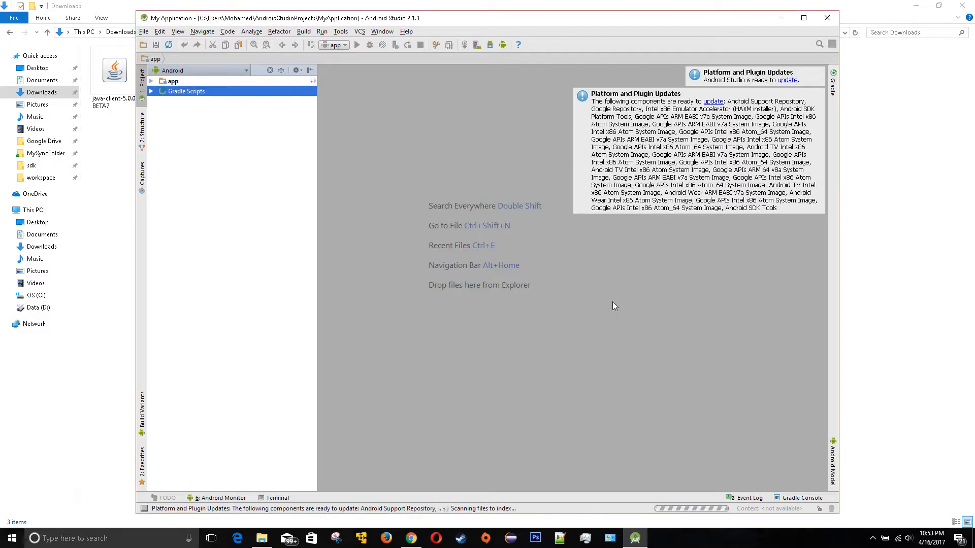
- Search everywhere in Android Studio for "sdk mana" and open the SDK Manager
left_click(816, 45)
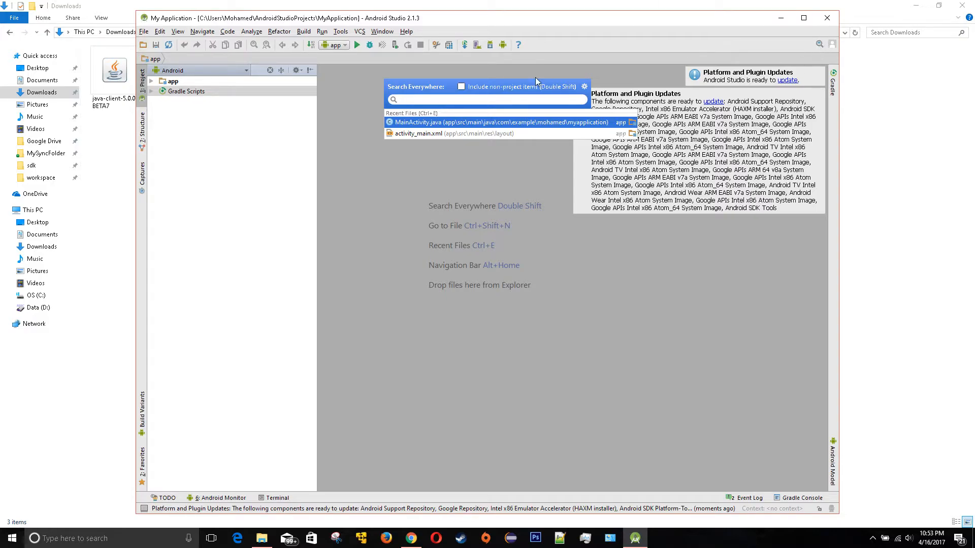
type("sdk mana")
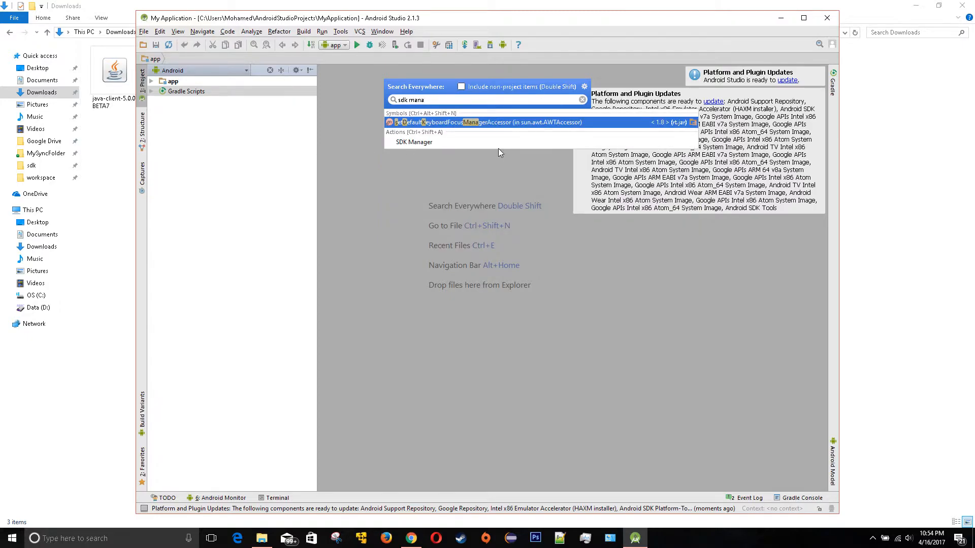
left_click(414, 142)
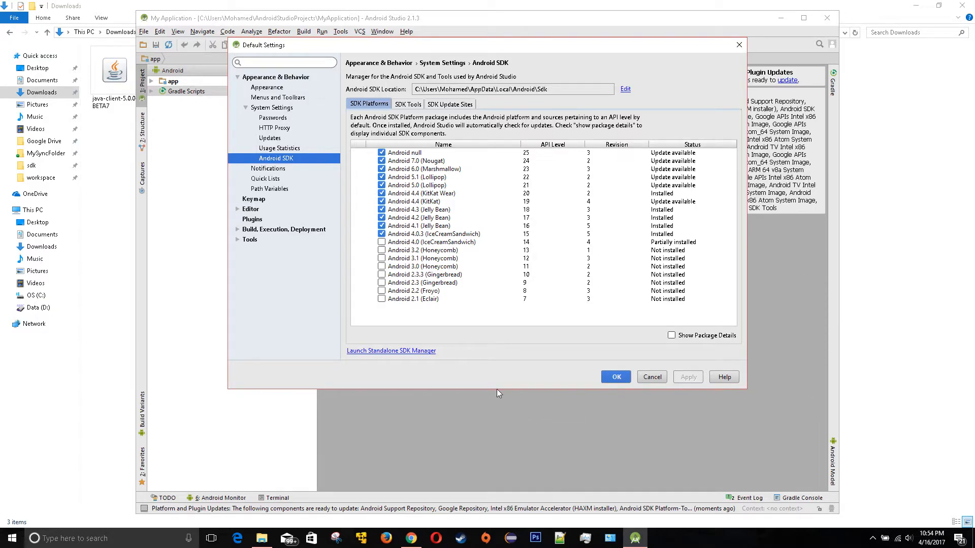
- Launch the standalone SDK Manager and look through the listed SDK tools and Android 7 packages
left_click(397, 351)
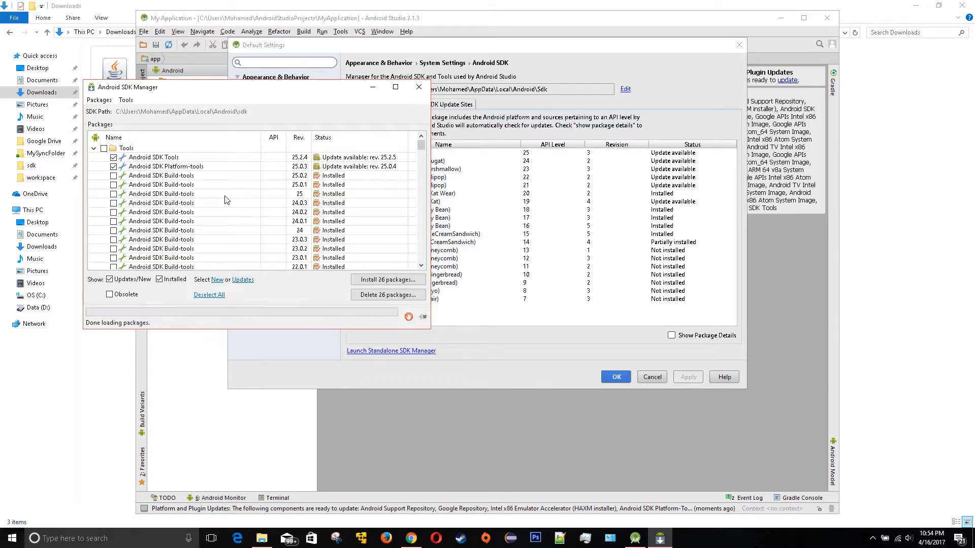
scroll(202, 213, "down", 6)
scroll(415, 230, "up", 6)
scroll(291, 252, "down", 10)
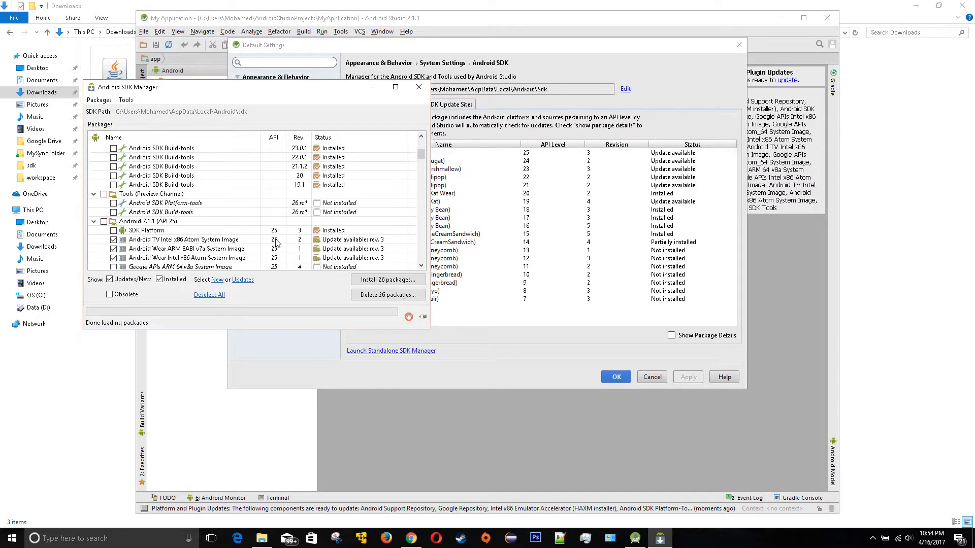
scroll(226, 217, "down", 1)
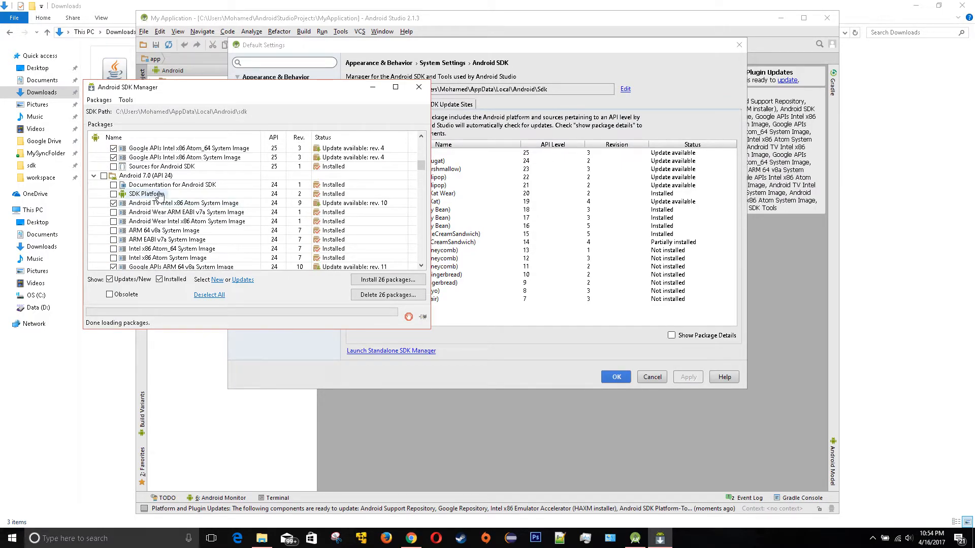
scroll(152, 203, "down", 4)
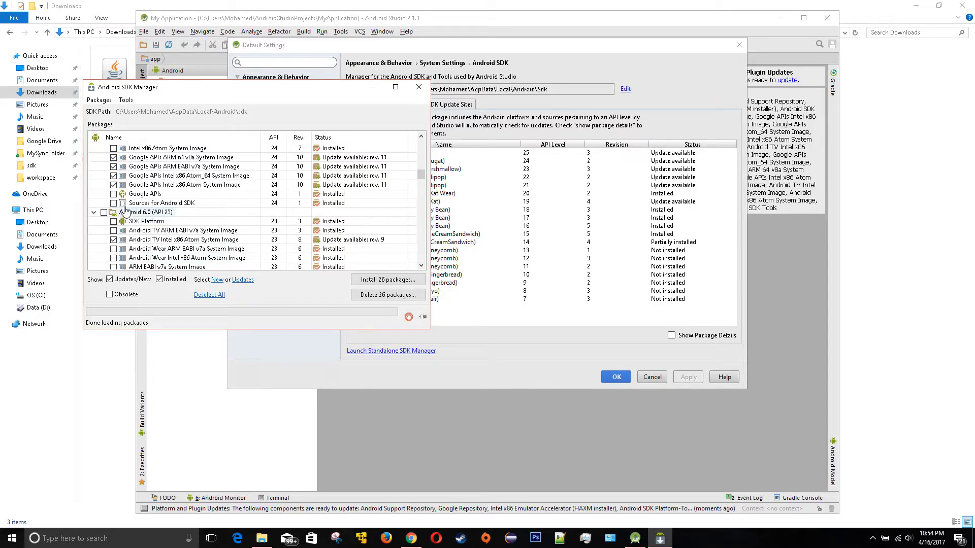
- Point out the SDK Platform entry of Android 6.0 (API 23), leave it deselected, review that package group and close the standalone SDK Manager
left_click(113, 221)
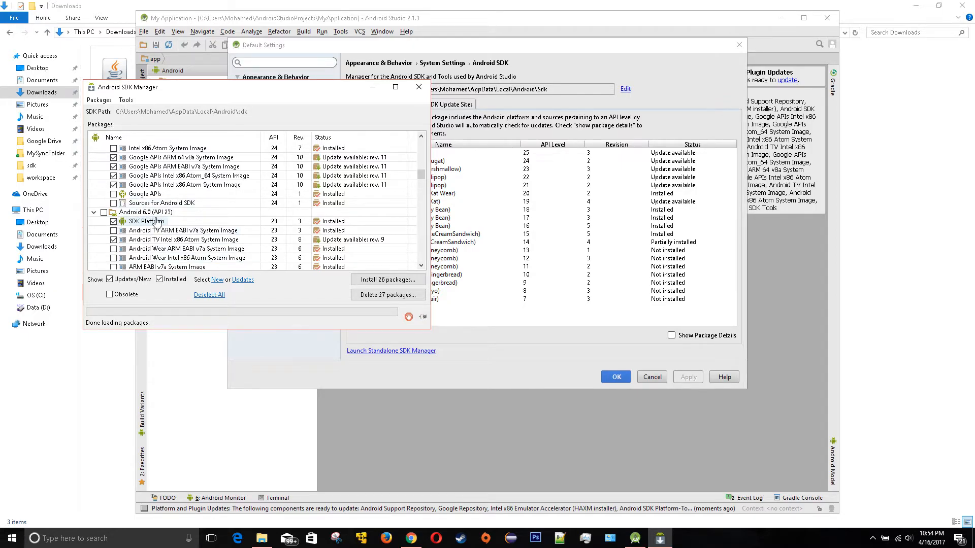
left_click(114, 221)
scroll(133, 225, "down", 2)
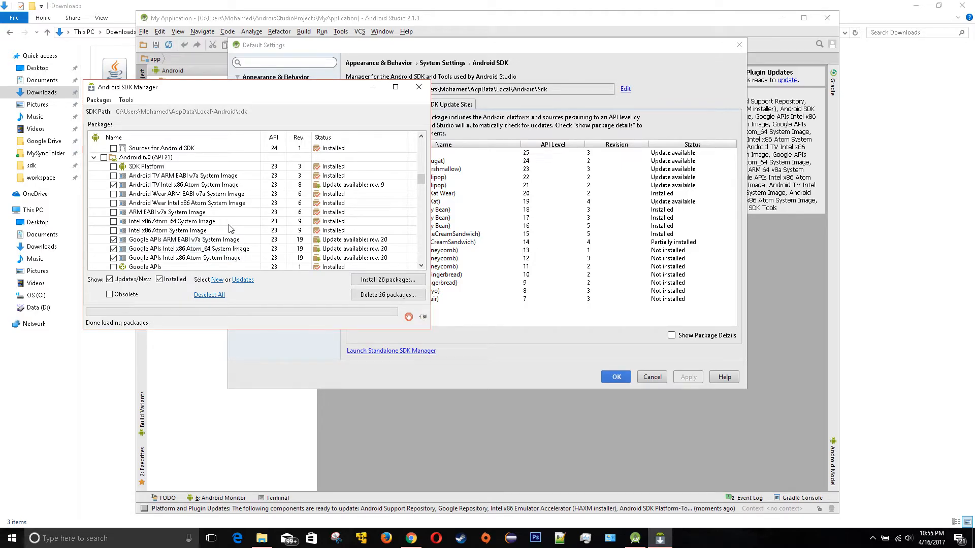
scroll(252, 217, "up", 1)
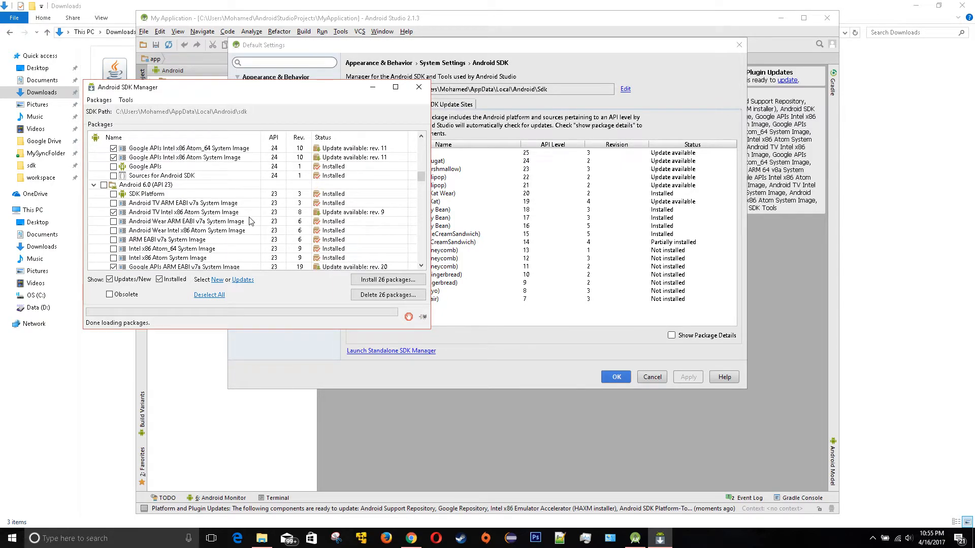
scroll(251, 220, "down", 1)
scroll(193, 220, "up", 10)
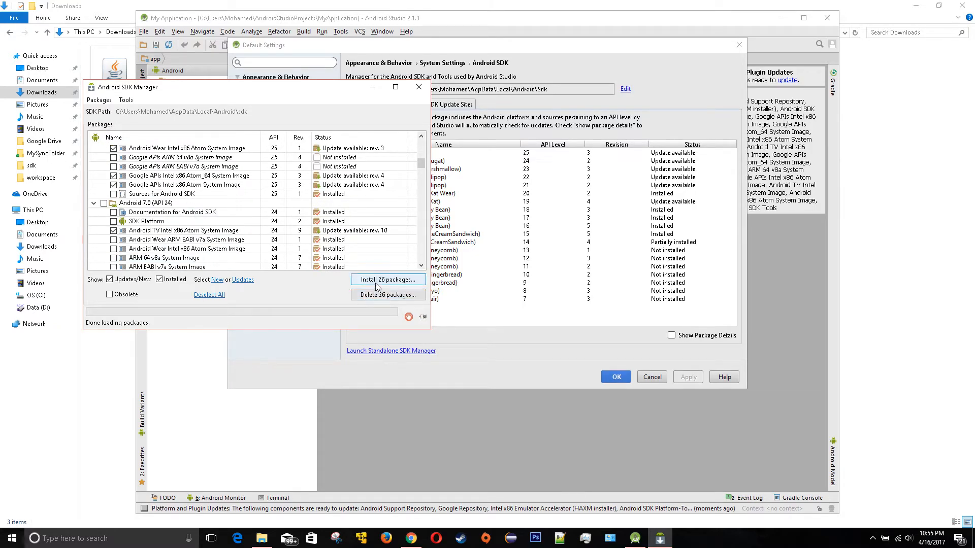
left_click(418, 89)
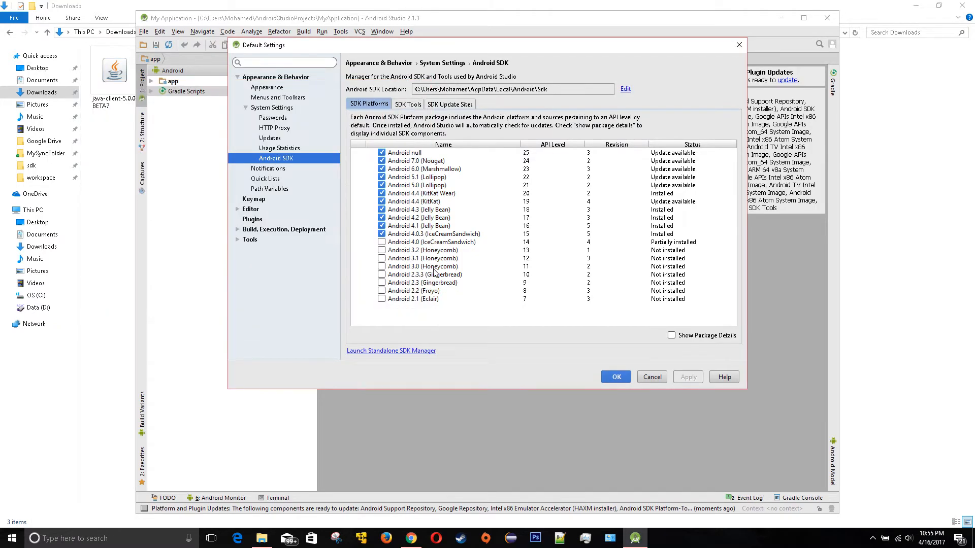
- Compare the SDK Platforms and SDK Tools lists in the Android SDK settings and highlight the Android Support Repository entry
left_click(414, 105)
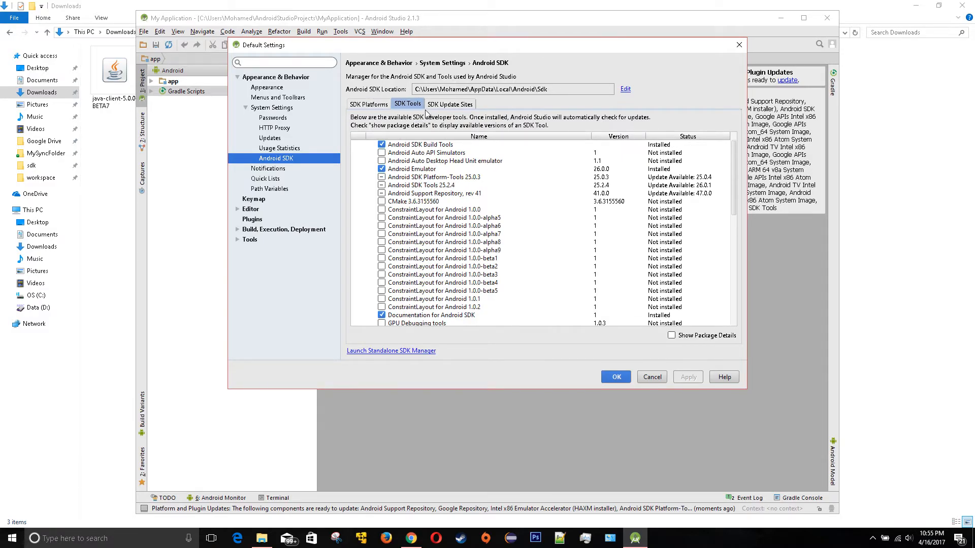
left_click(378, 107)
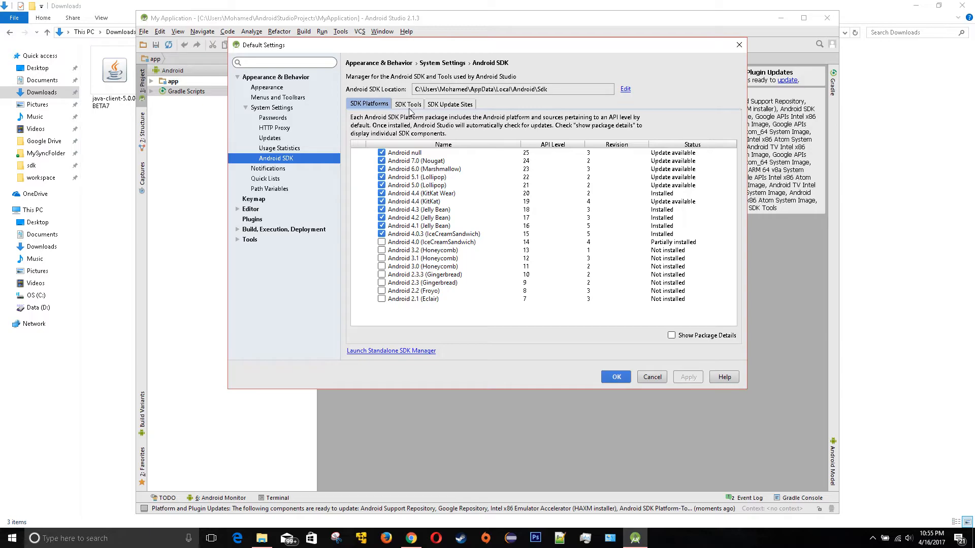
left_click(408, 106)
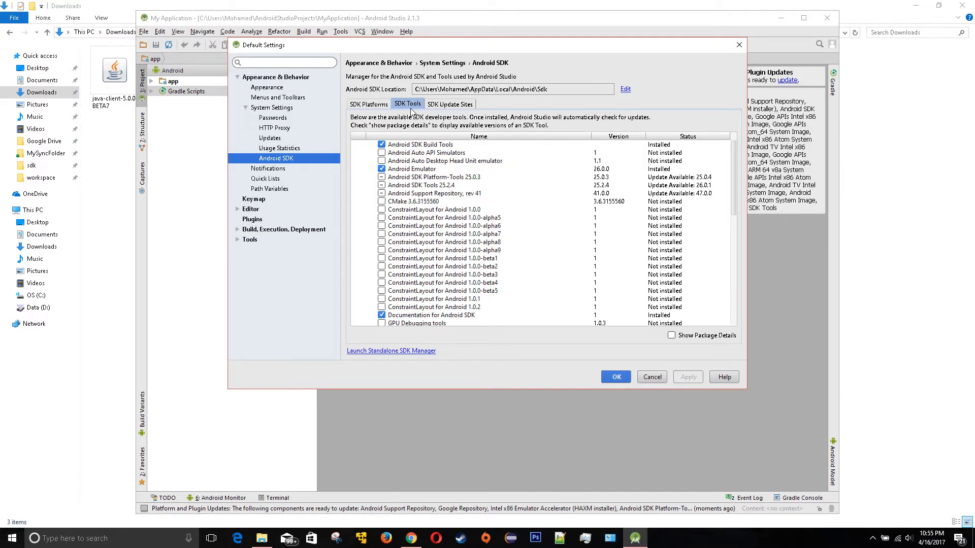
left_click(439, 195)
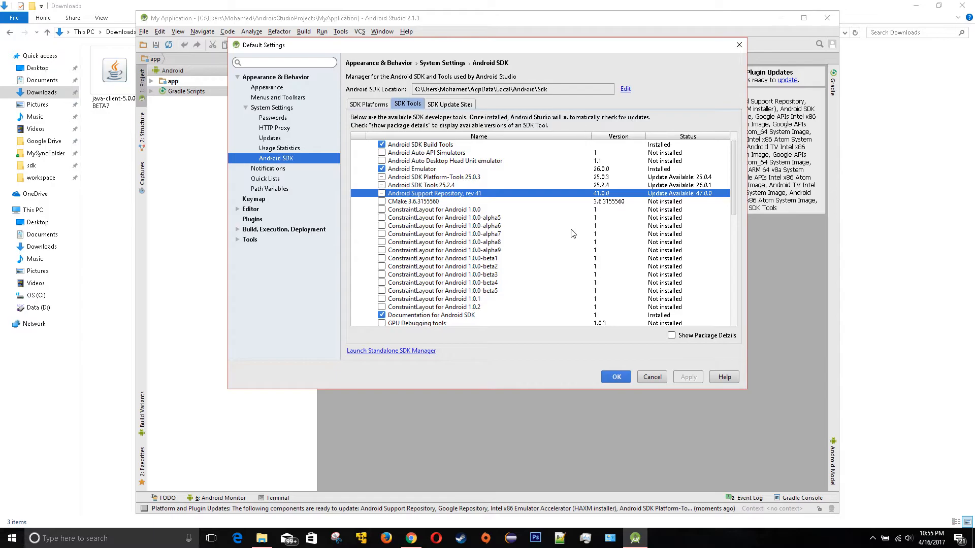
- Cancel the Default Settings dialog and exit Android Studio
left_click(652, 379)
left_click(826, 19)
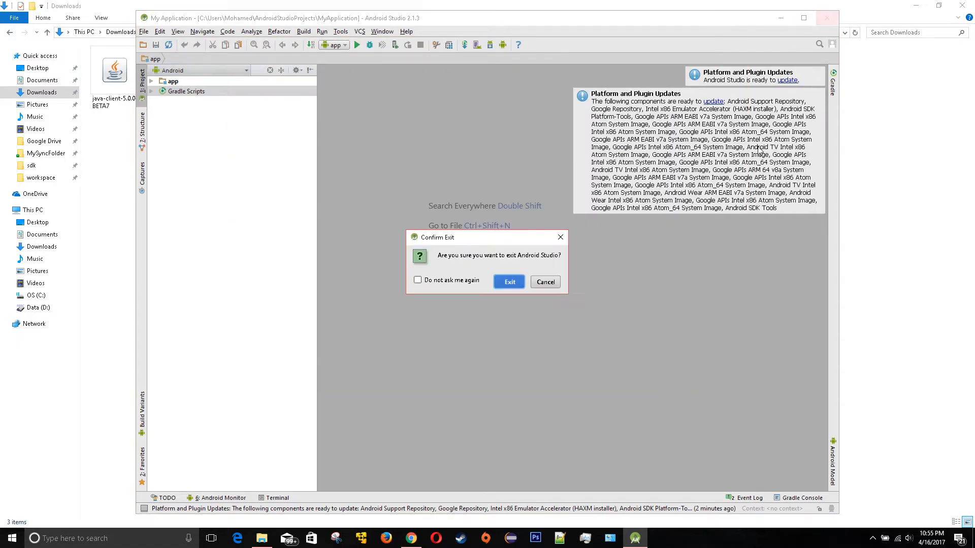
left_click(519, 280)
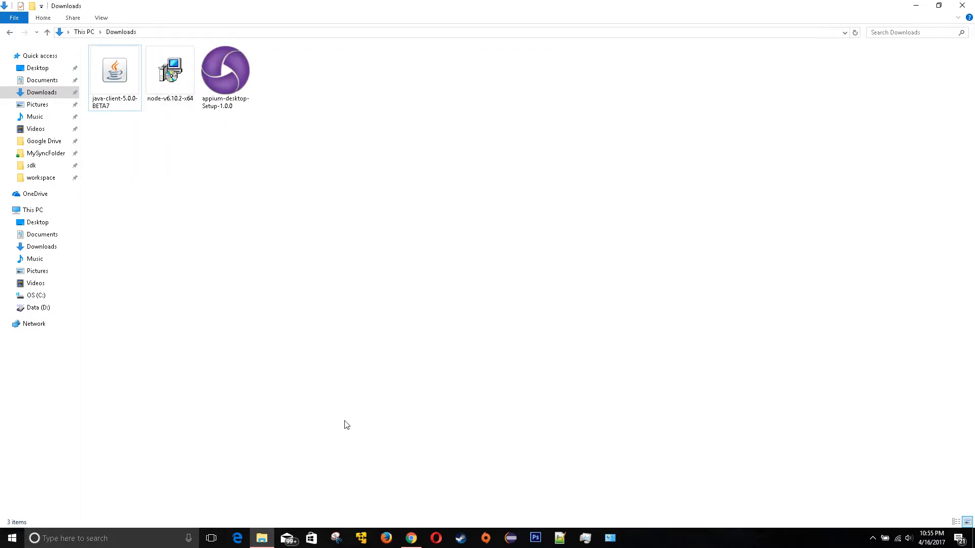
- Browse drive C: to the user's AppData\Local\Android\sdk\tools folder in File Explorer
left_click(35, 296)
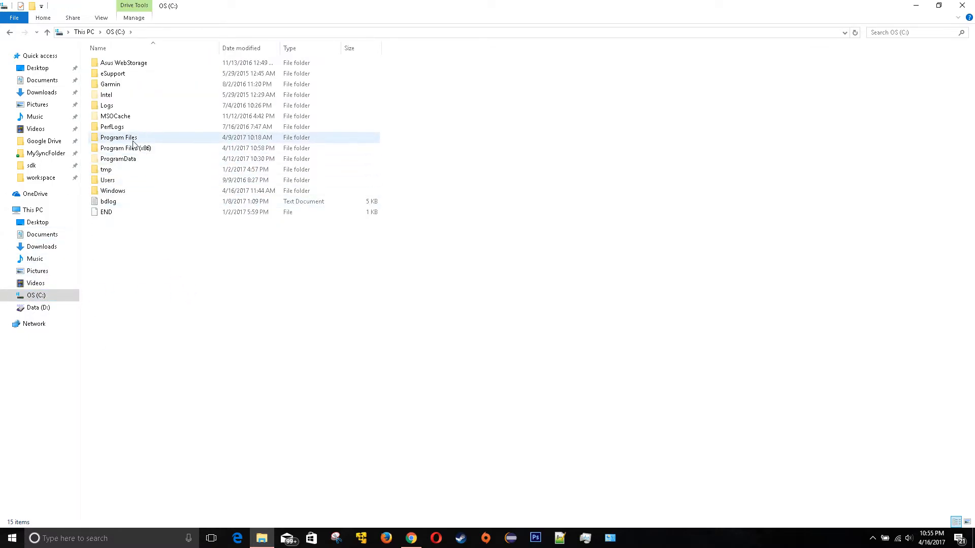
double_click(109, 181)
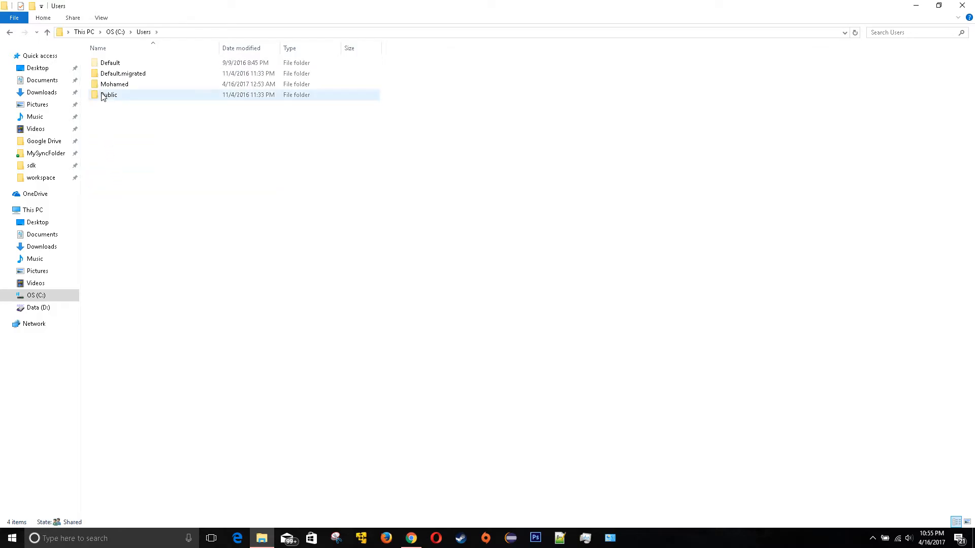
double_click(124, 86)
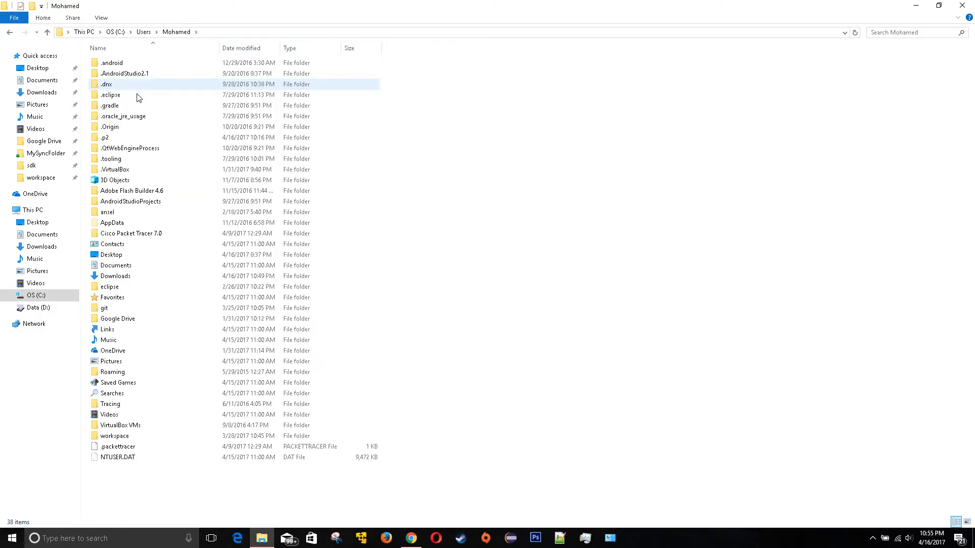
double_click(132, 226)
left_click(126, 68)
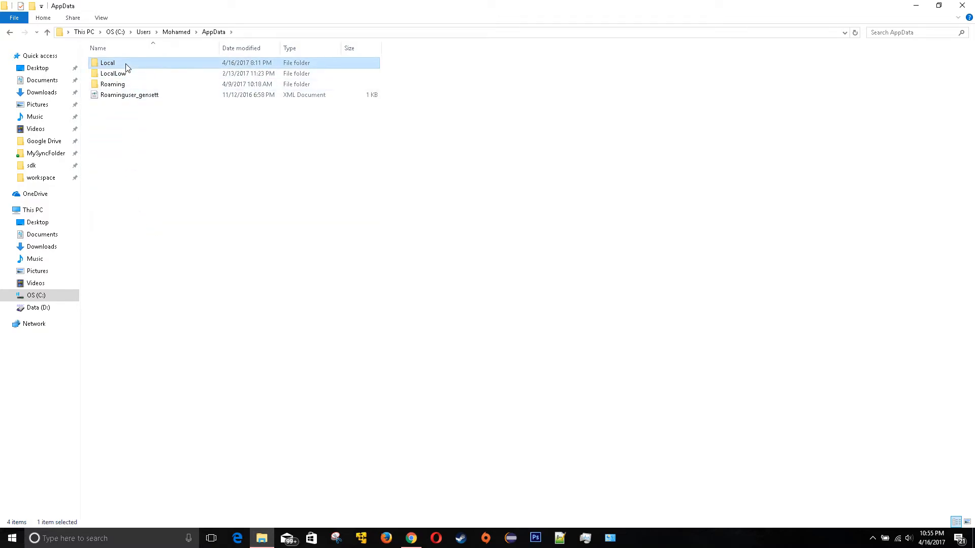
double_click(127, 67)
double_click(130, 85)
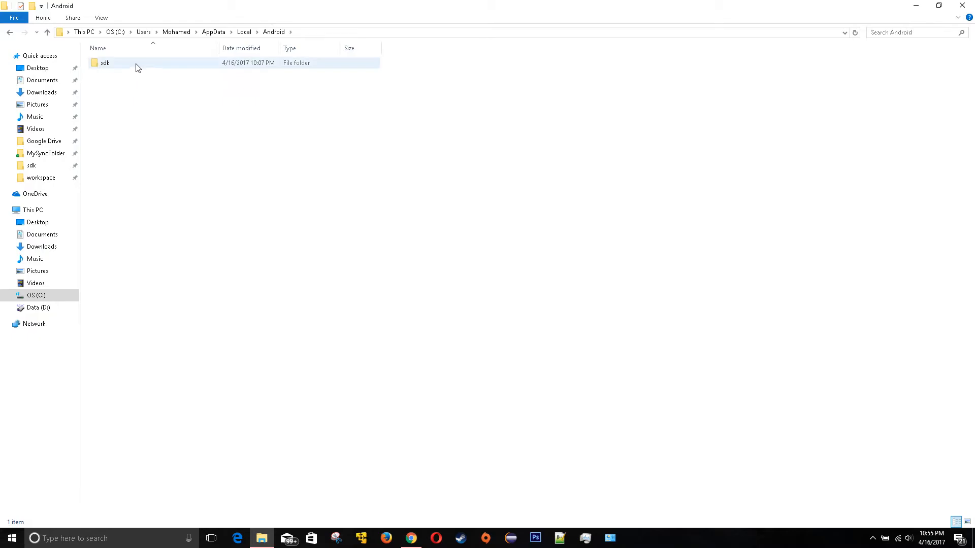
double_click(137, 68)
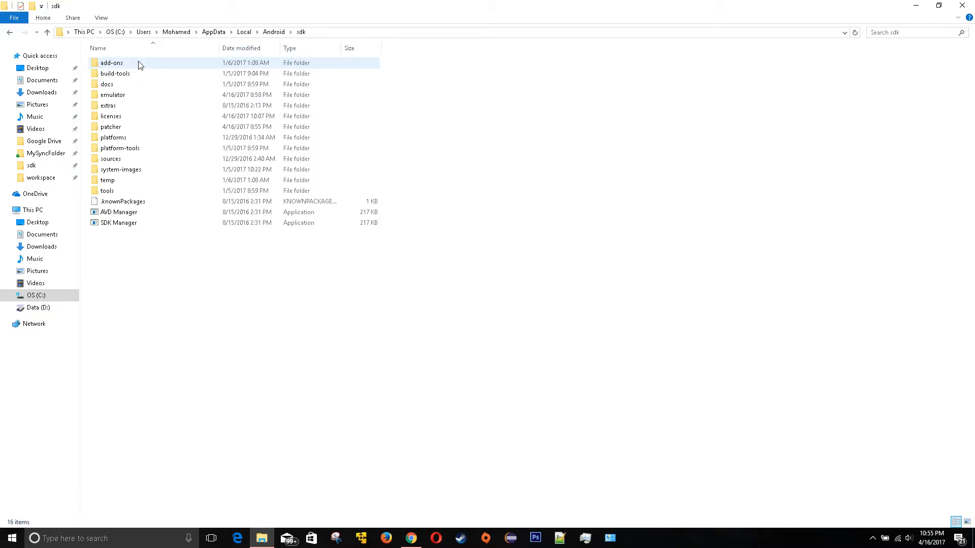
double_click(137, 195)
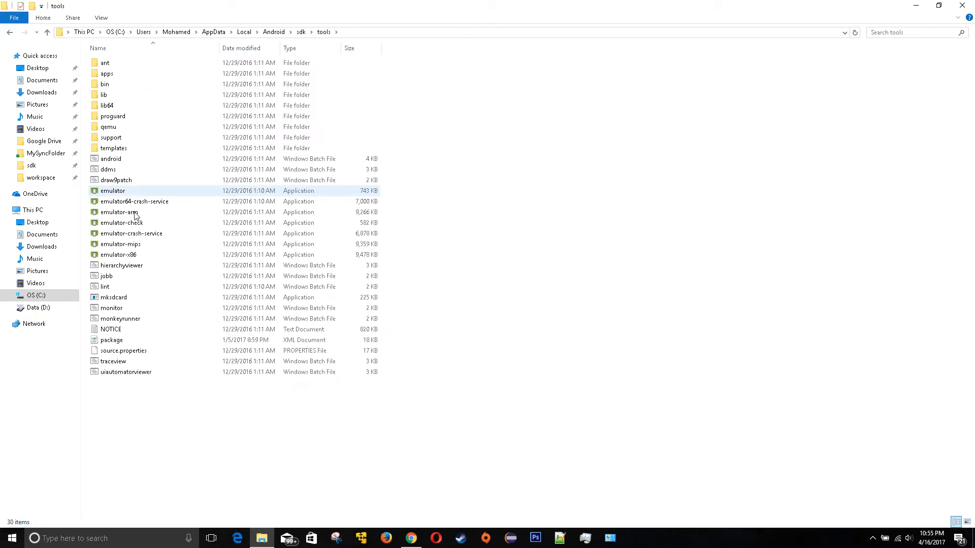
- Run uiautomatorviewer, maximize its window and capture the connected phone's screen with its UI hierarchy
double_click(133, 374)
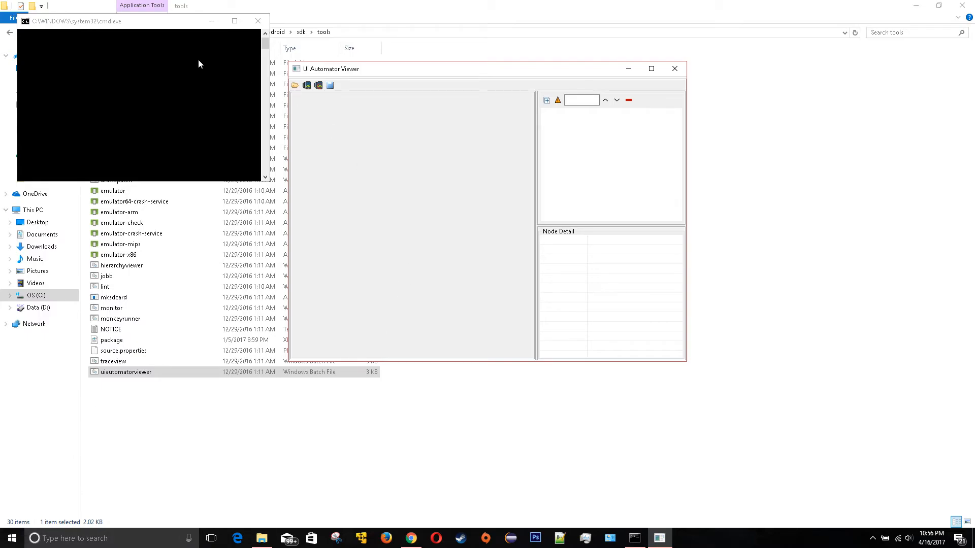
double_click(361, 71)
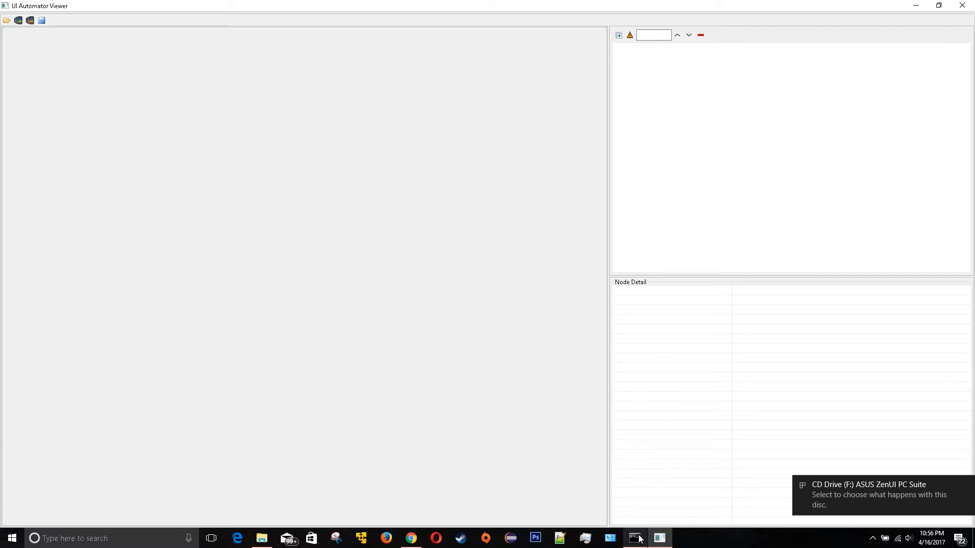
left_click(19, 21)
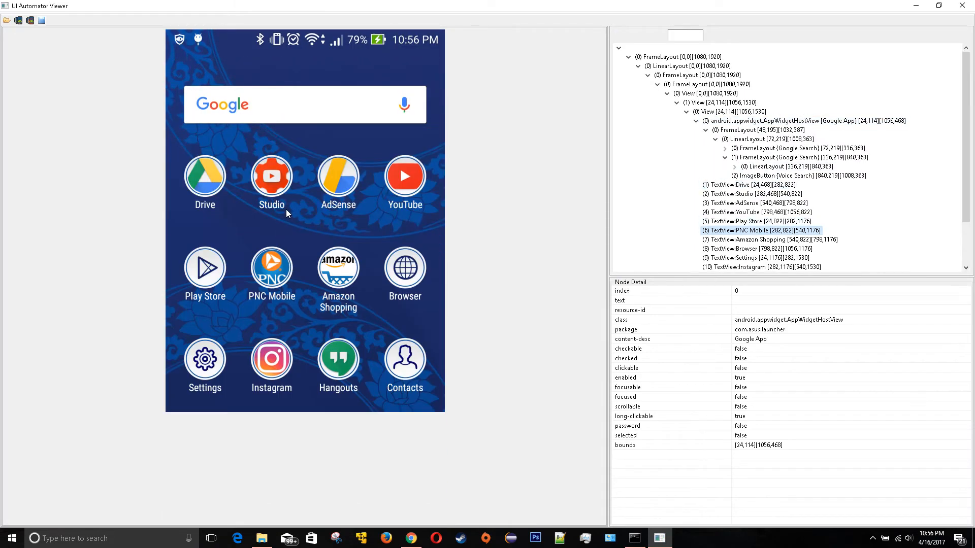
- Switch to Chrome, inspect elements of the Android Studio download page with the element picker, and return to UI Automator Viewer
left_click(411, 538)
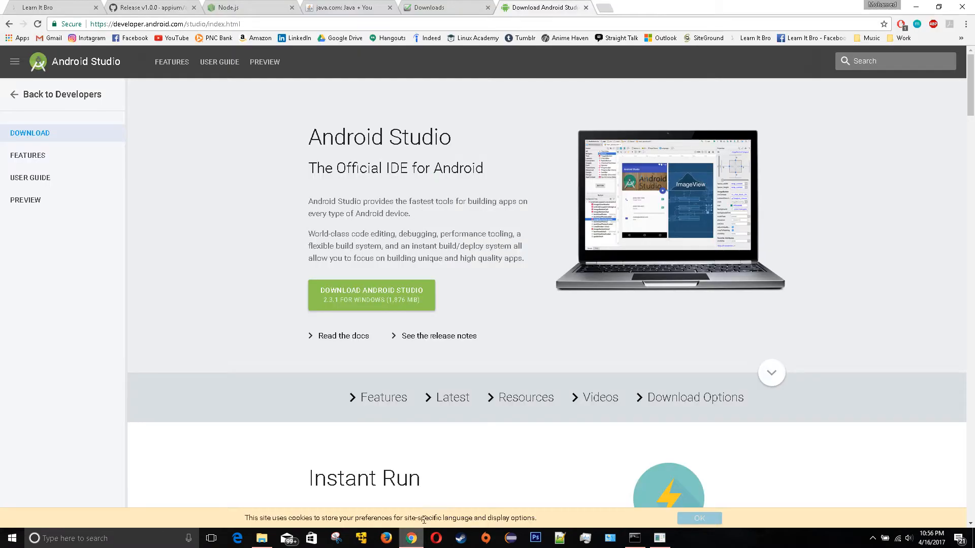
right_click(906, 274)
left_click(883, 397)
left_click(702, 52)
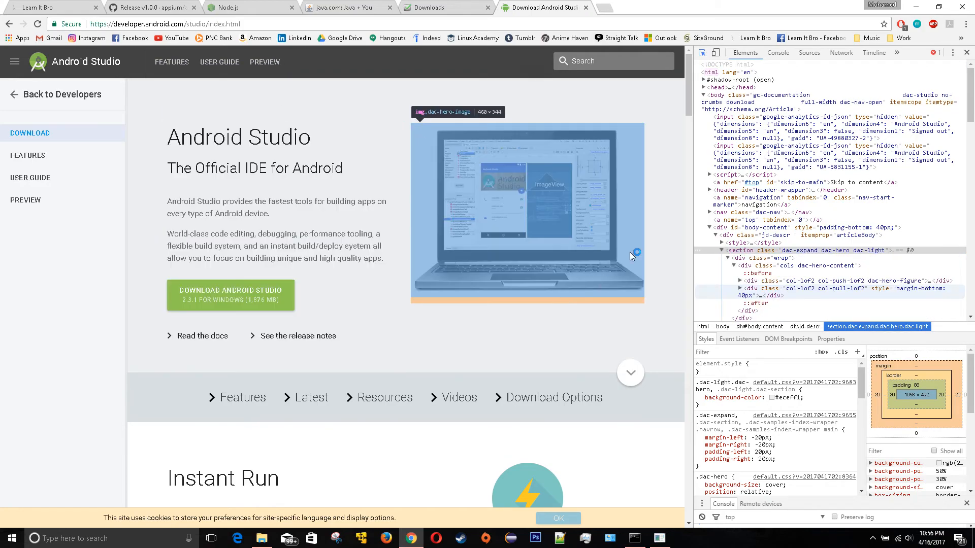
left_click(411, 539)
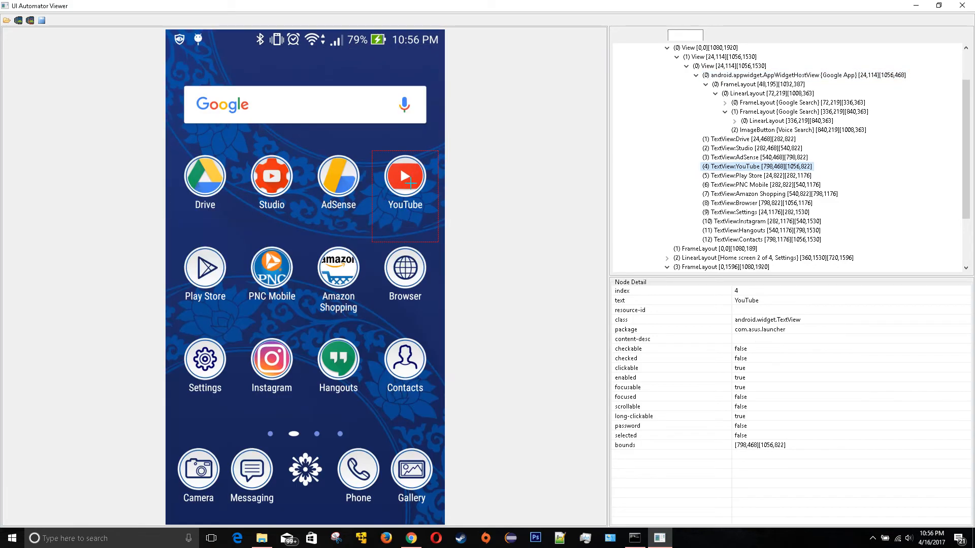
- Examine the Play Store node and its neighbours in the UI hierarchy, and close UI Automator Viewer and File Explorer
left_click(759, 176)
scroll(788, 190, "up", 1)
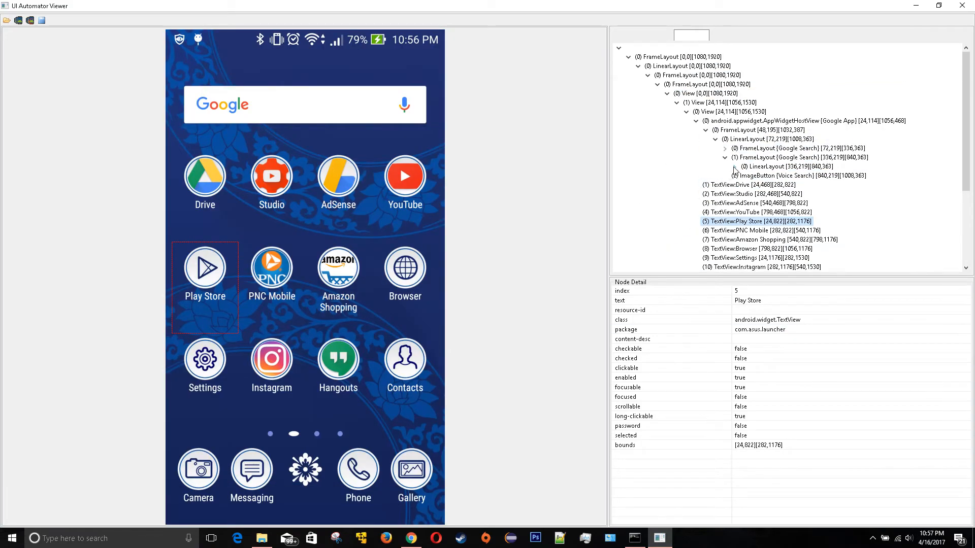
scroll(775, 196, "down", 1)
scroll(750, 210, "down", 2)
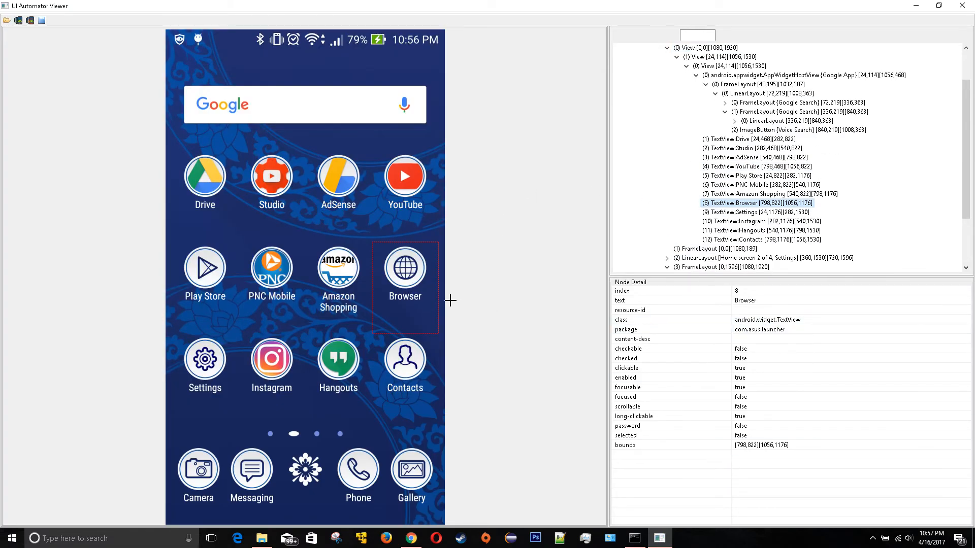
left_click(961, 6)
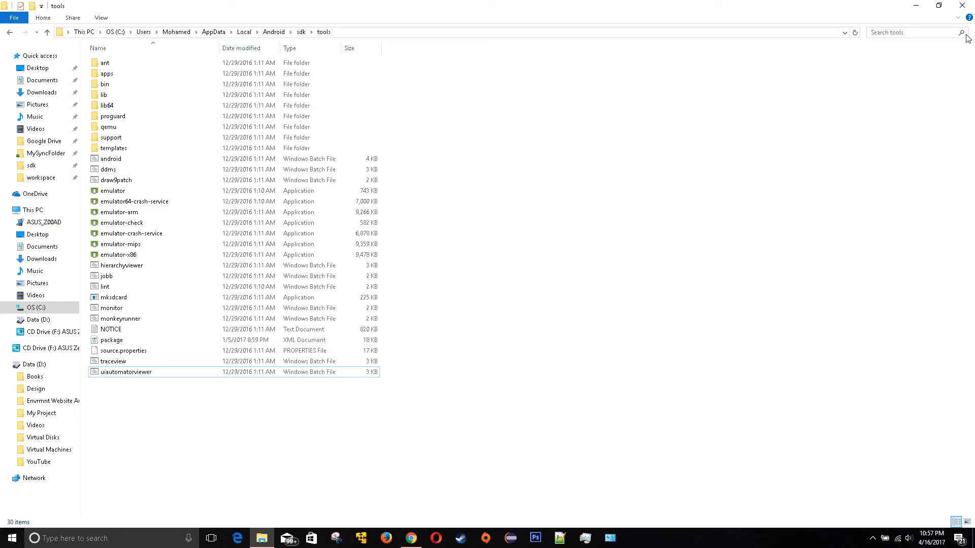
left_click(961, 5)
- Switch to Chrome and revisit the open download pages for Appium Desktop v1.0.0, Node.js and Java
left_click(411, 539)
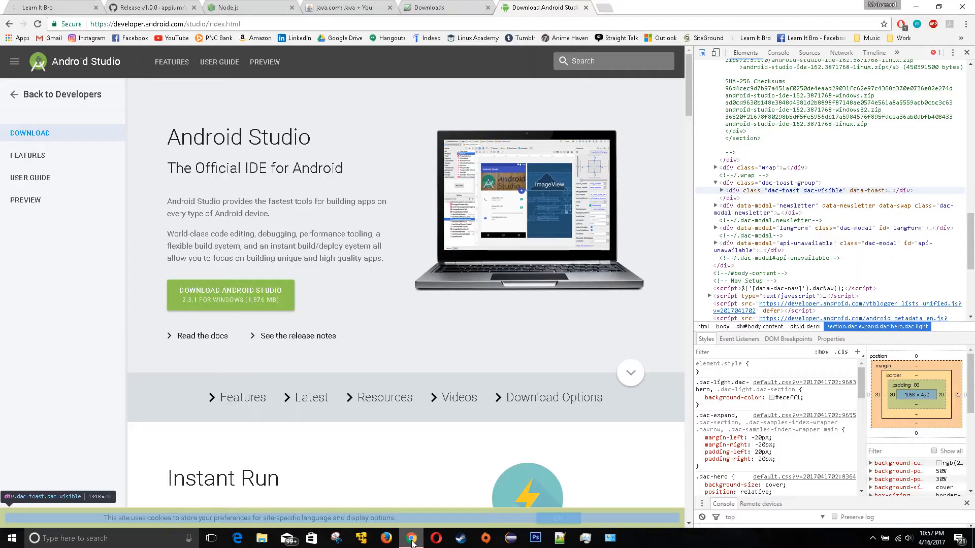
left_click(145, 6)
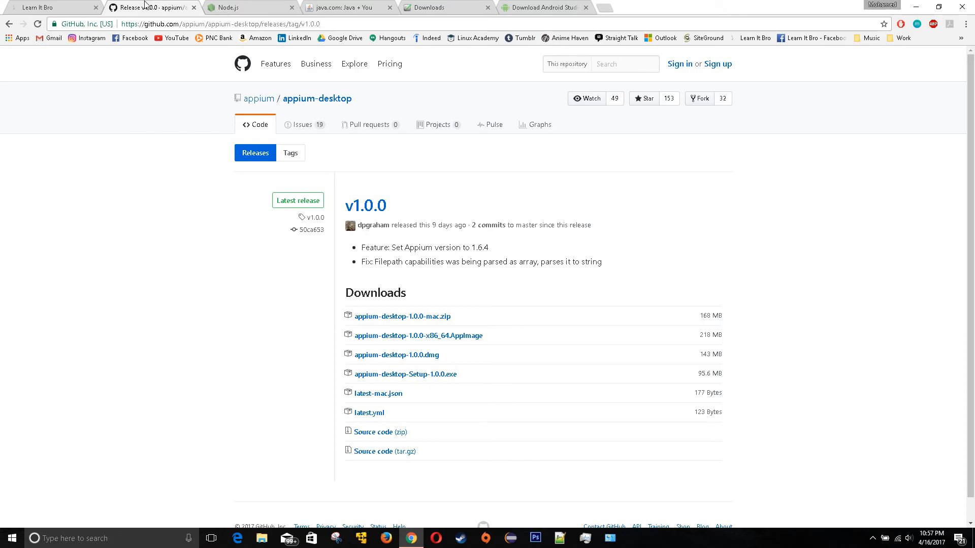
left_click(226, 7)
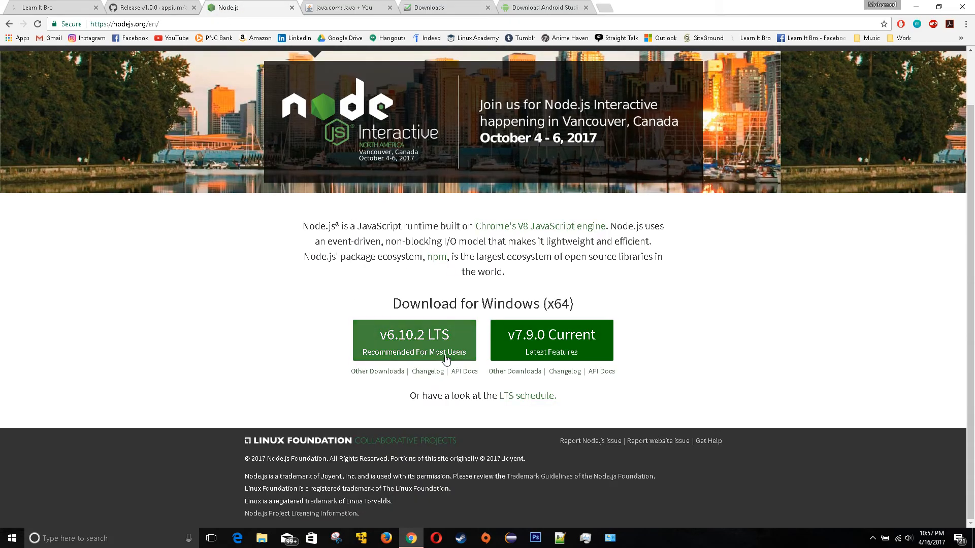
left_click(357, 6)
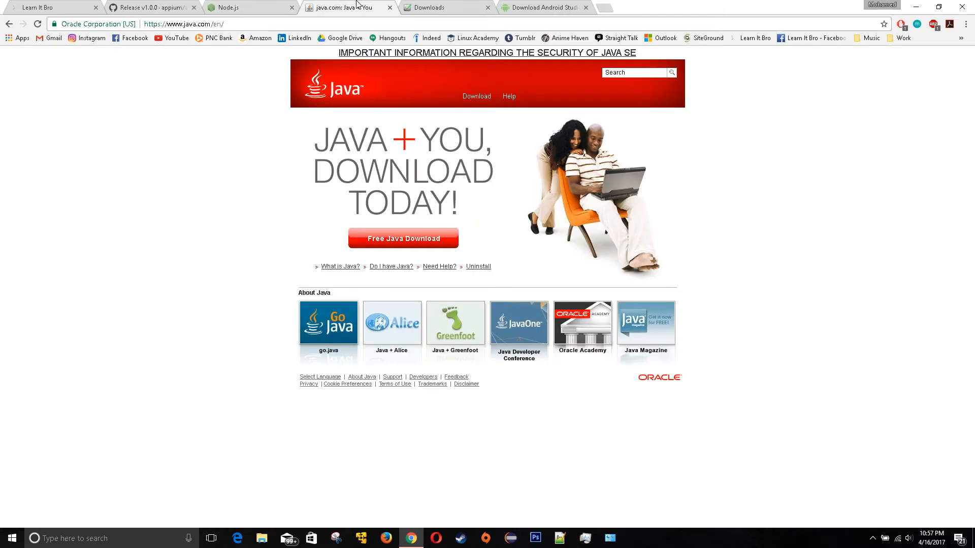
- Switch to Eclipse to view its workspace, and return to Chrome to revisit the Android Studio and Selenium download pages
left_click(511, 539)
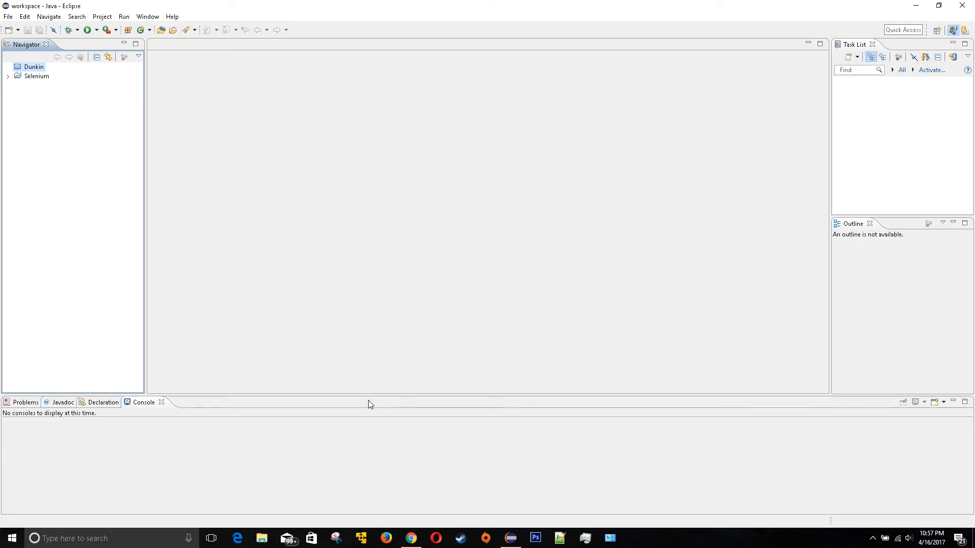
left_click(410, 538)
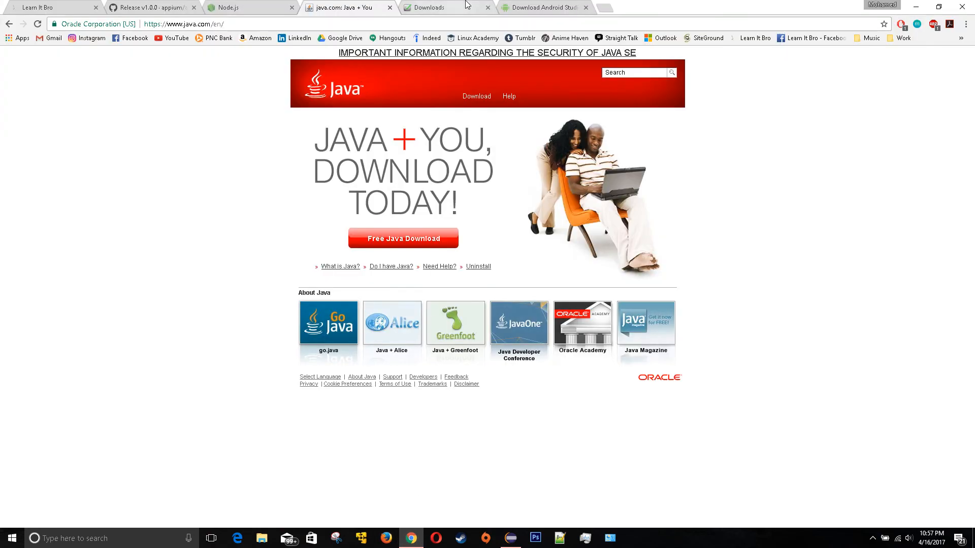
left_click(541, 6)
left_click(453, 8)
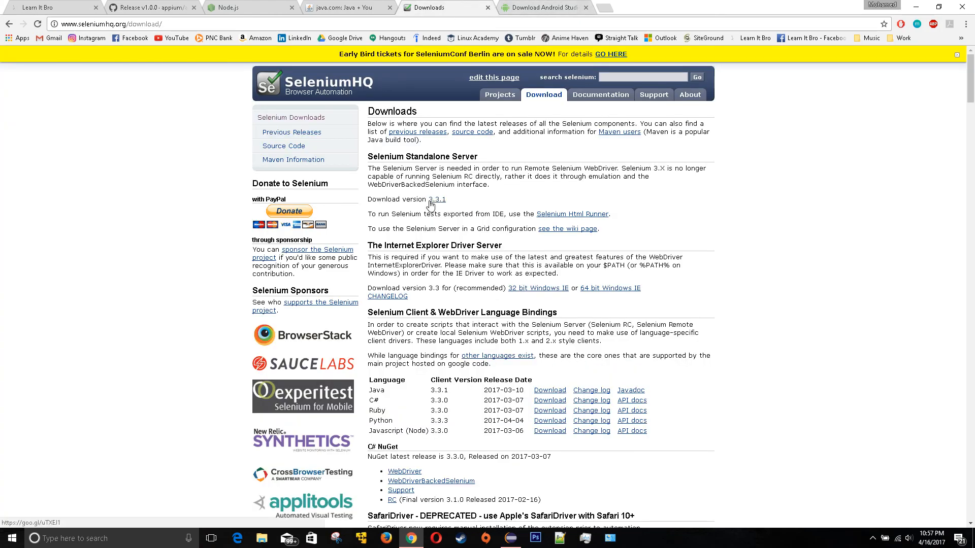
- Switch to File Explorer to view the downloaded installers in the Downloads folder, and return to the Selenium page in Chrome
mouse_move(511, 544)
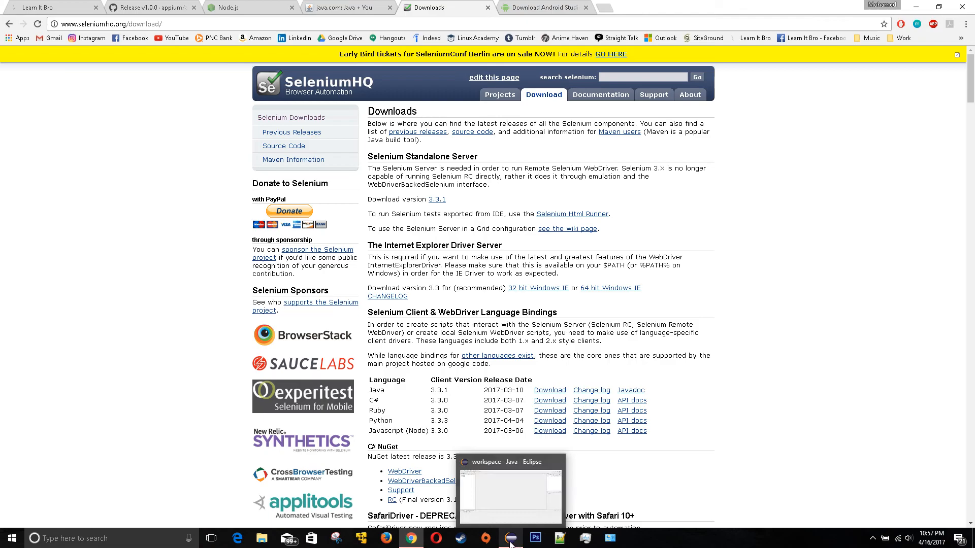
left_click(262, 538)
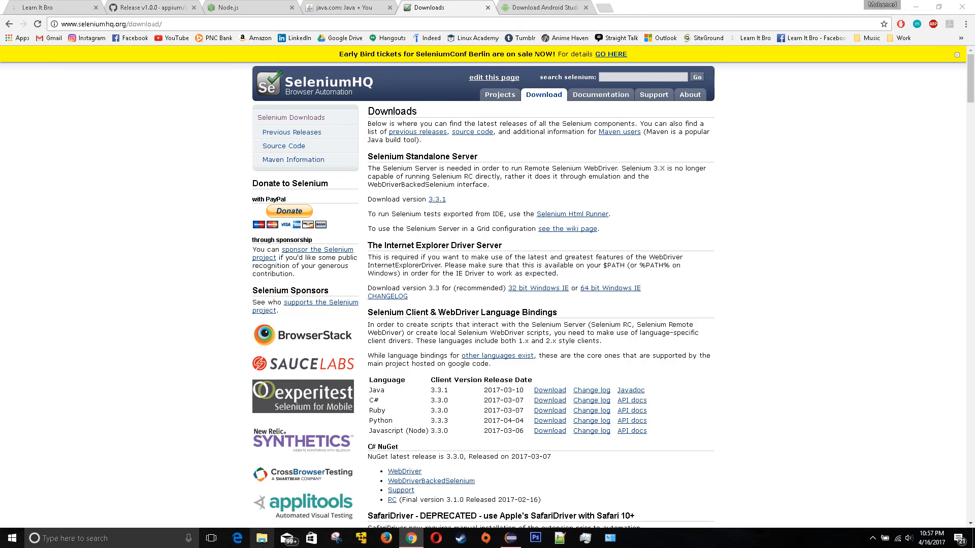
left_click(43, 93)
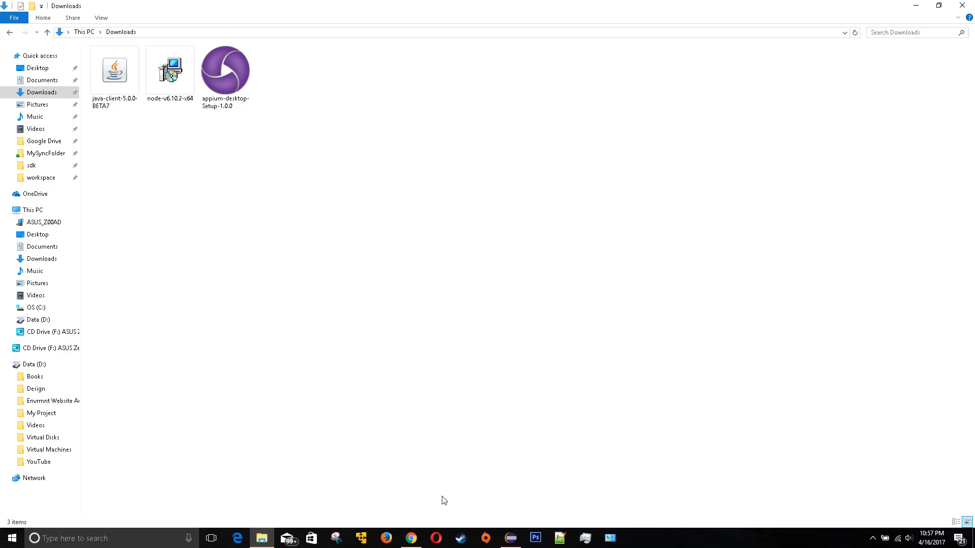
left_click(411, 538)
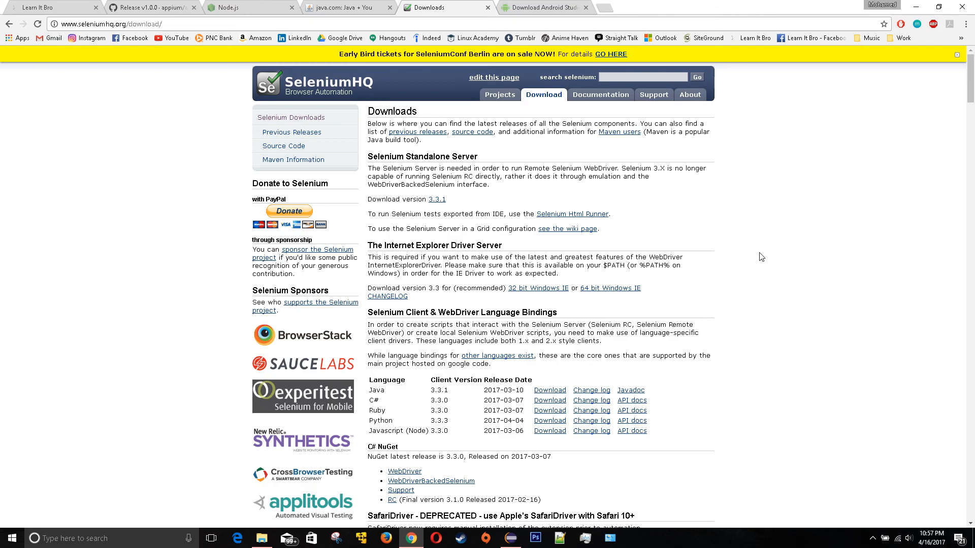